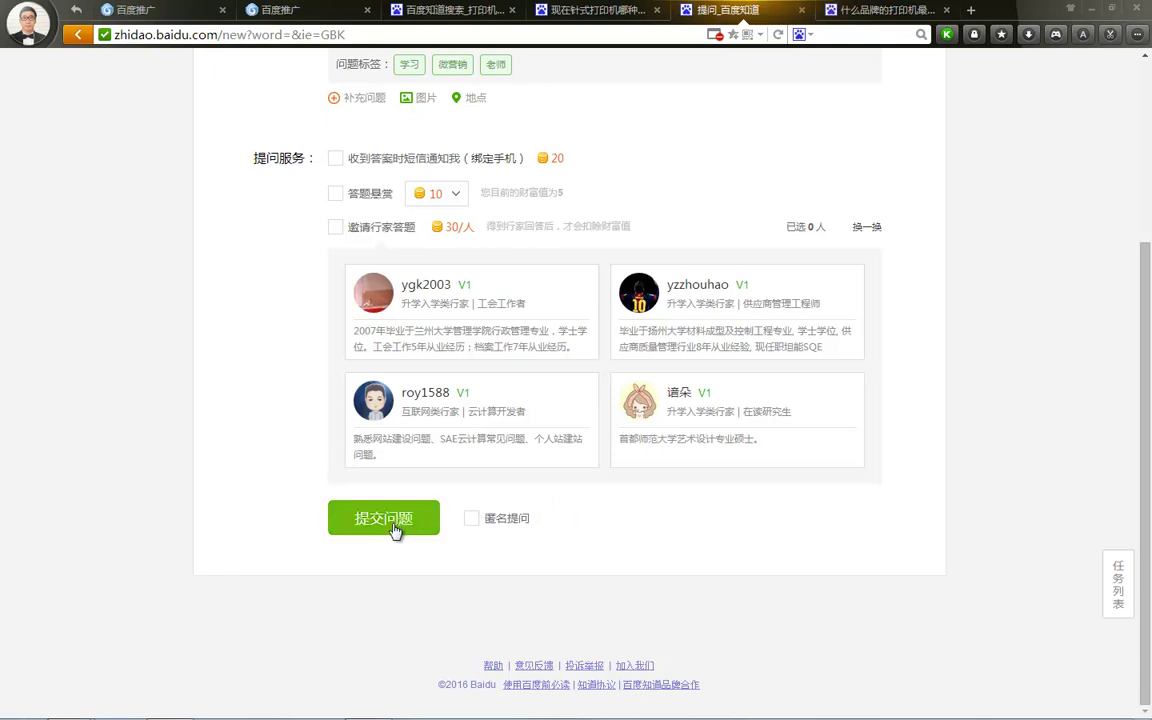
Open the account's 我的回答 page from the question form in Baidu Zhidao.
{"action": "scroll", "coordinate": [395, 530], "scroll_direction": "up", "scroll_amount": 3}
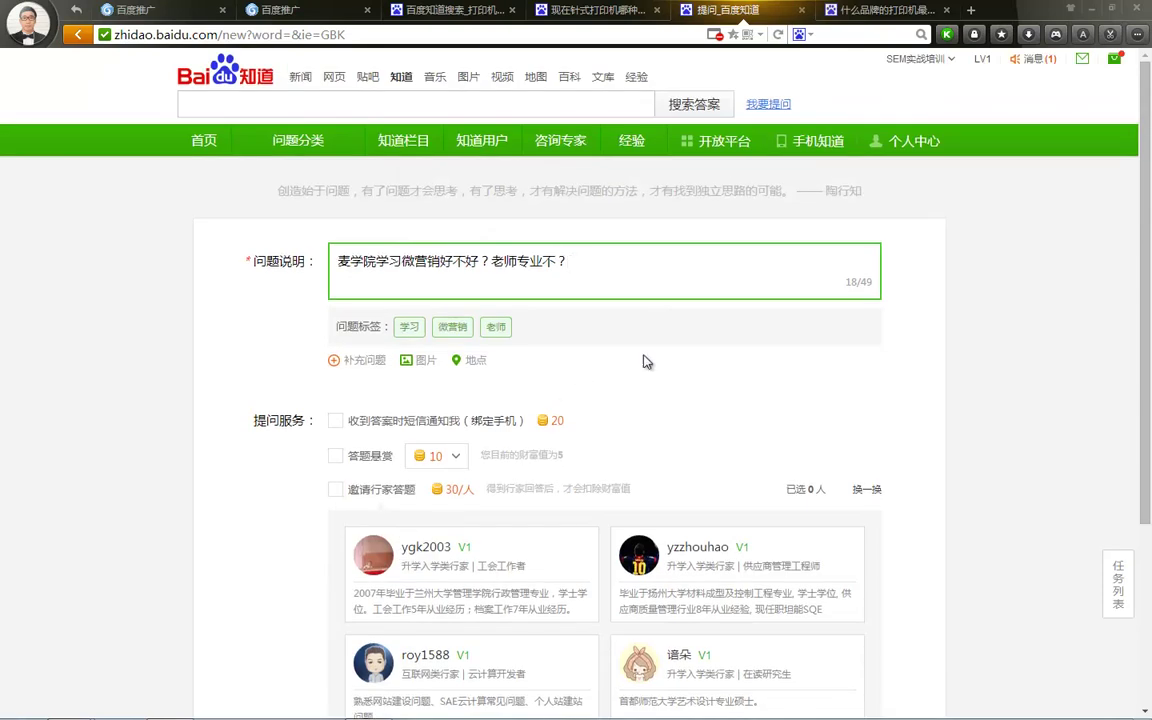
{"action": "mouse_move", "coordinate": [953, 64]}
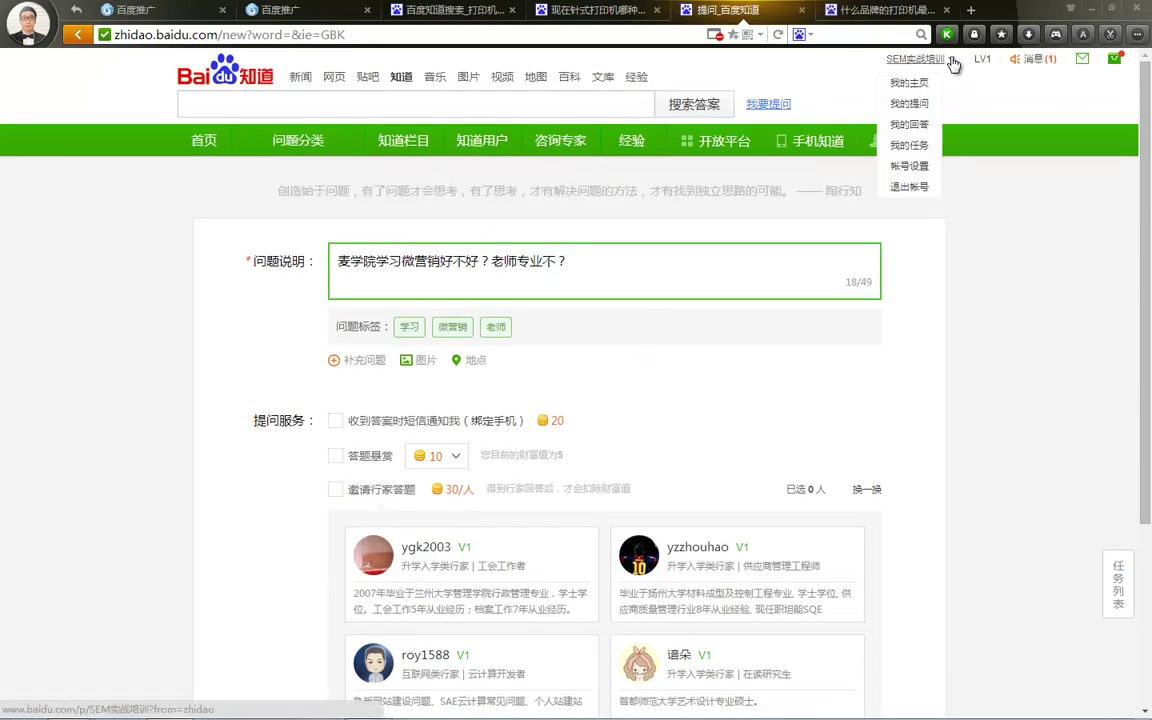
{"action": "left_click", "coordinate": [918, 123]}
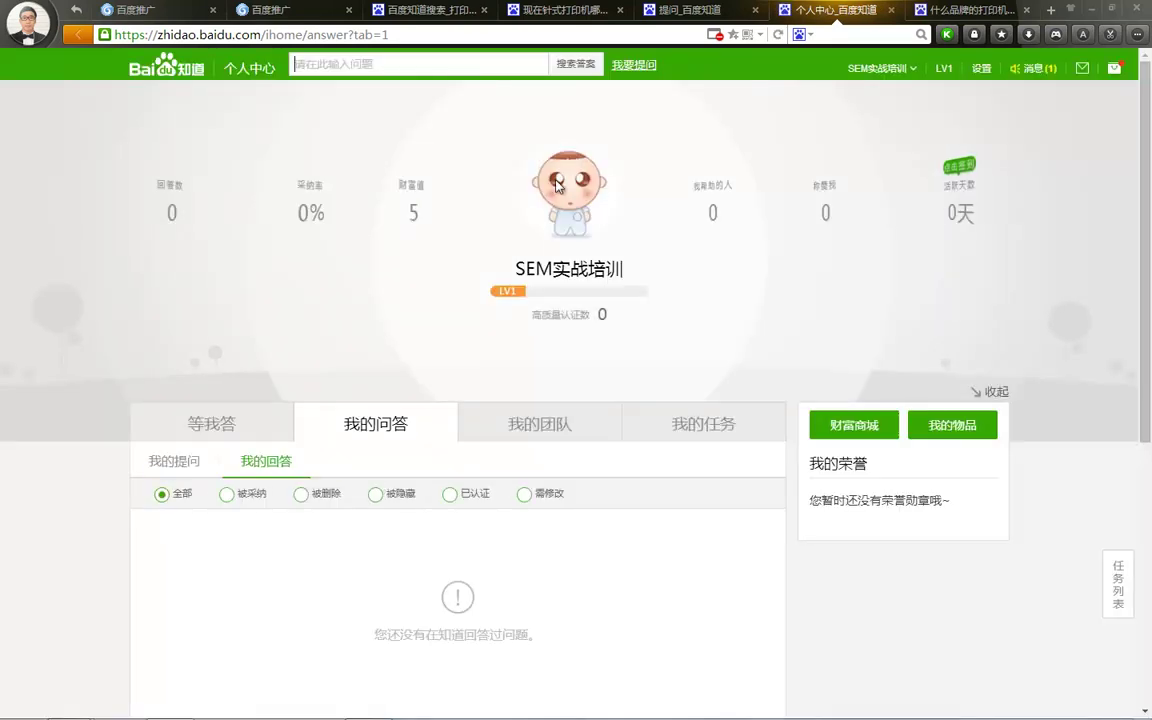
Close all the Baidu Zhidao pages, keeping only the two 百度推广 pages, and minimize the browser.
{"action": "double_click", "coordinate": [806, 12]}
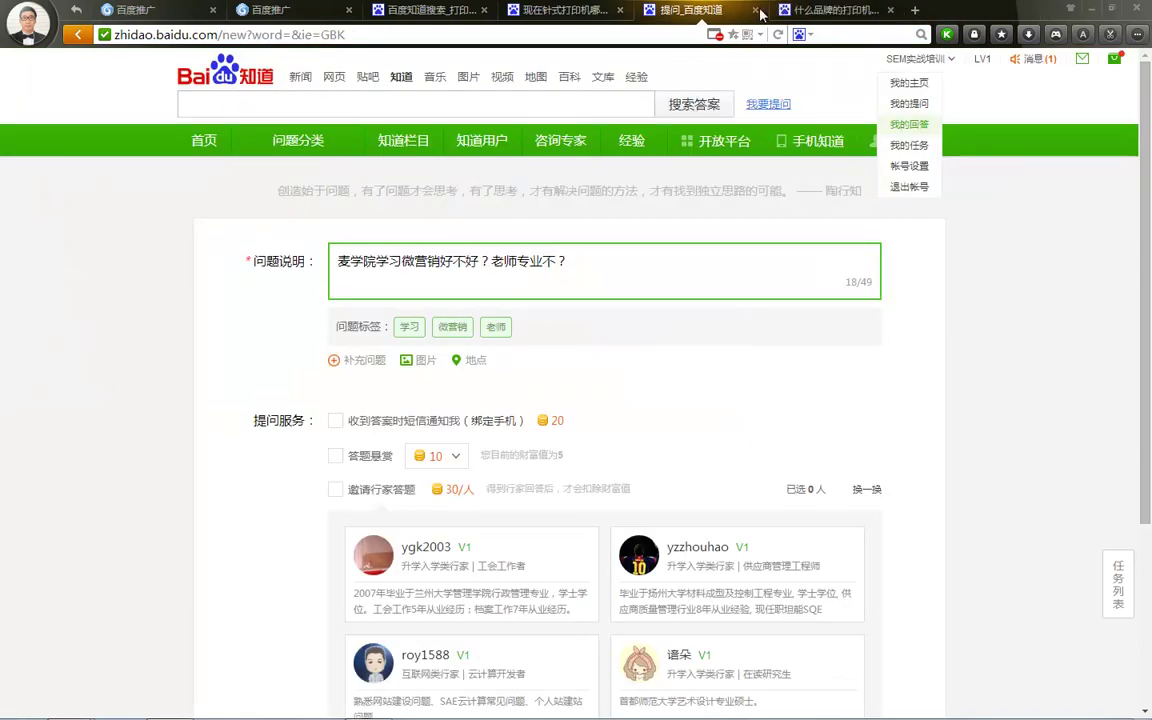
{"action": "double_click", "coordinate": [688, 12]}
{"action": "left_click", "coordinate": [660, 12]}
{"action": "double_click", "coordinate": [673, 12]}
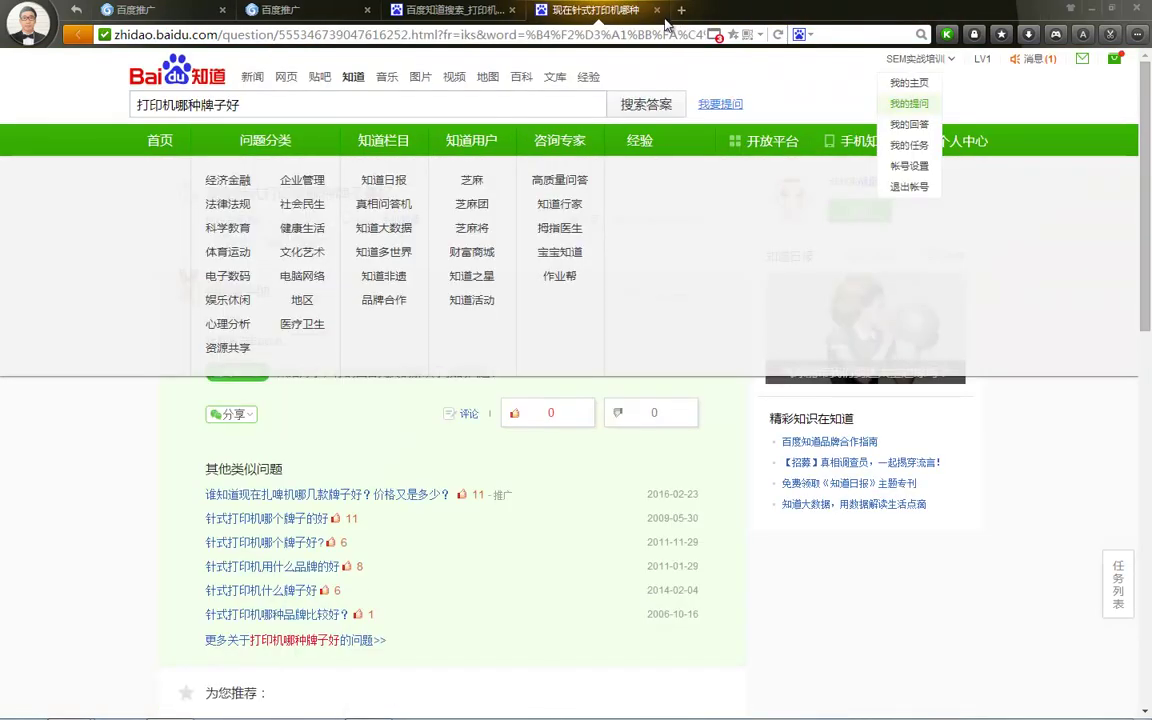
{"action": "double_click", "coordinate": [600, 12]}
{"action": "double_click", "coordinate": [480, 14]}
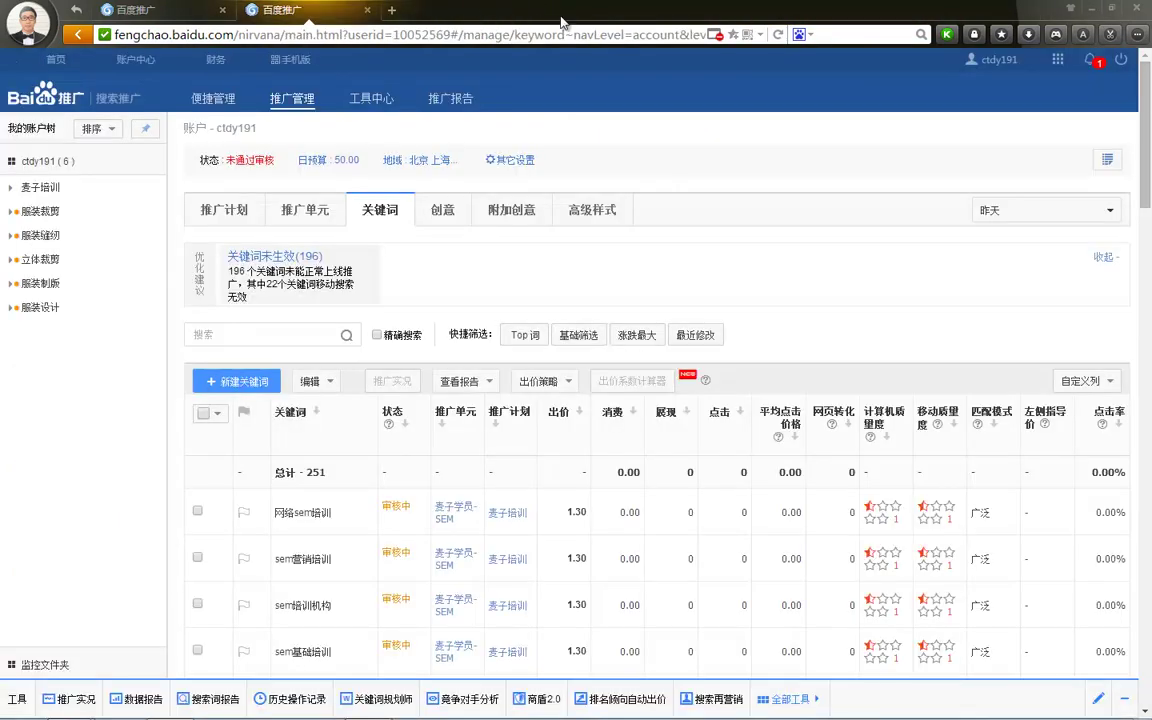
{"action": "left_click", "coordinate": [1090, 8]}
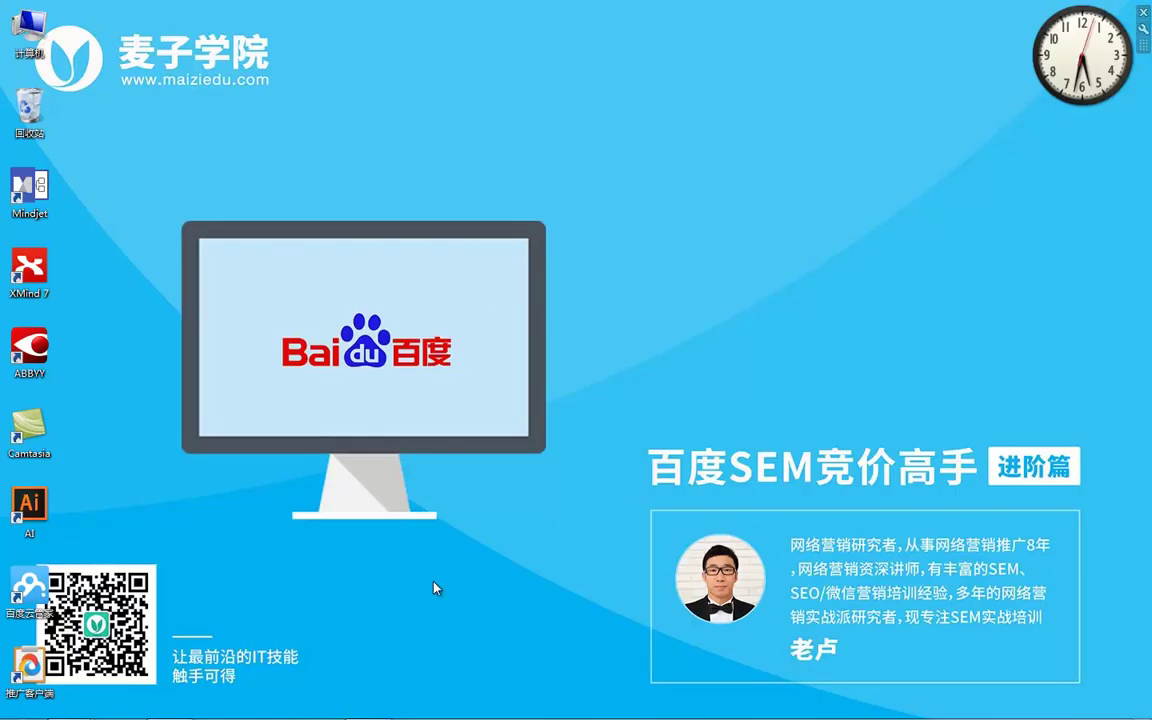
Switch to the PowerPoint presentation, play it from slide 3 to the 步骤① slide, and end the show.
{"action": "mouse_move", "coordinate": [350, 712]}
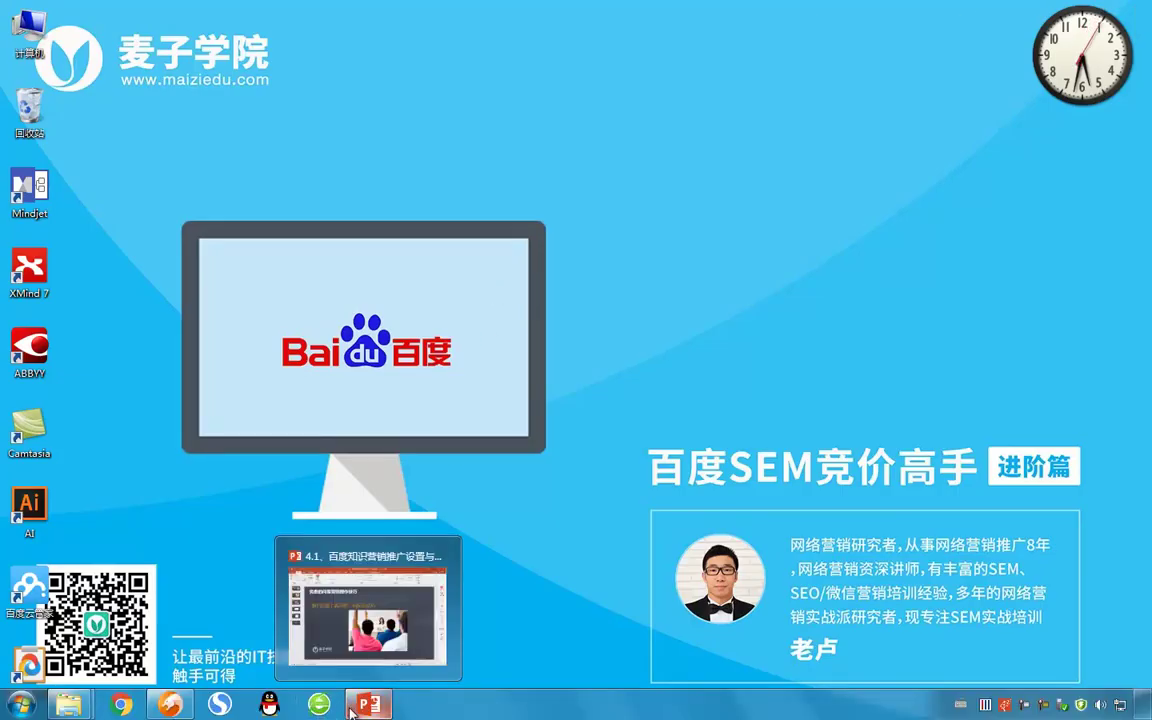
{"action": "left_click", "coordinate": [370, 706]}
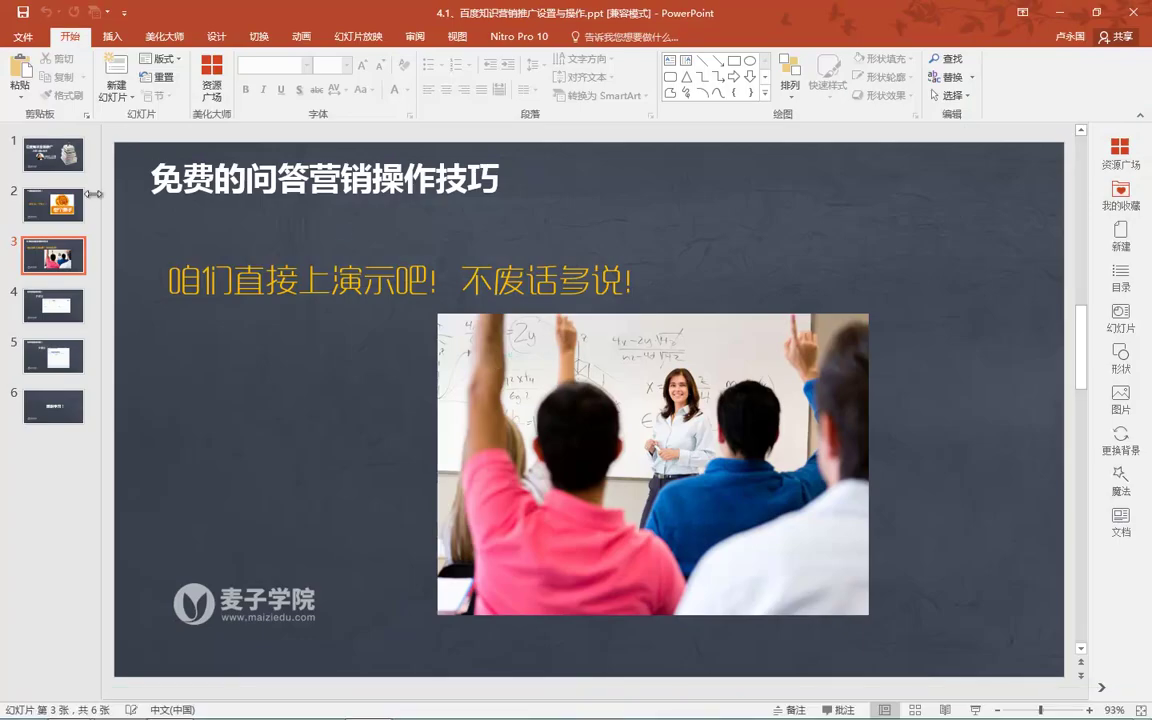
{"action": "key", "text": "shift+F5"}
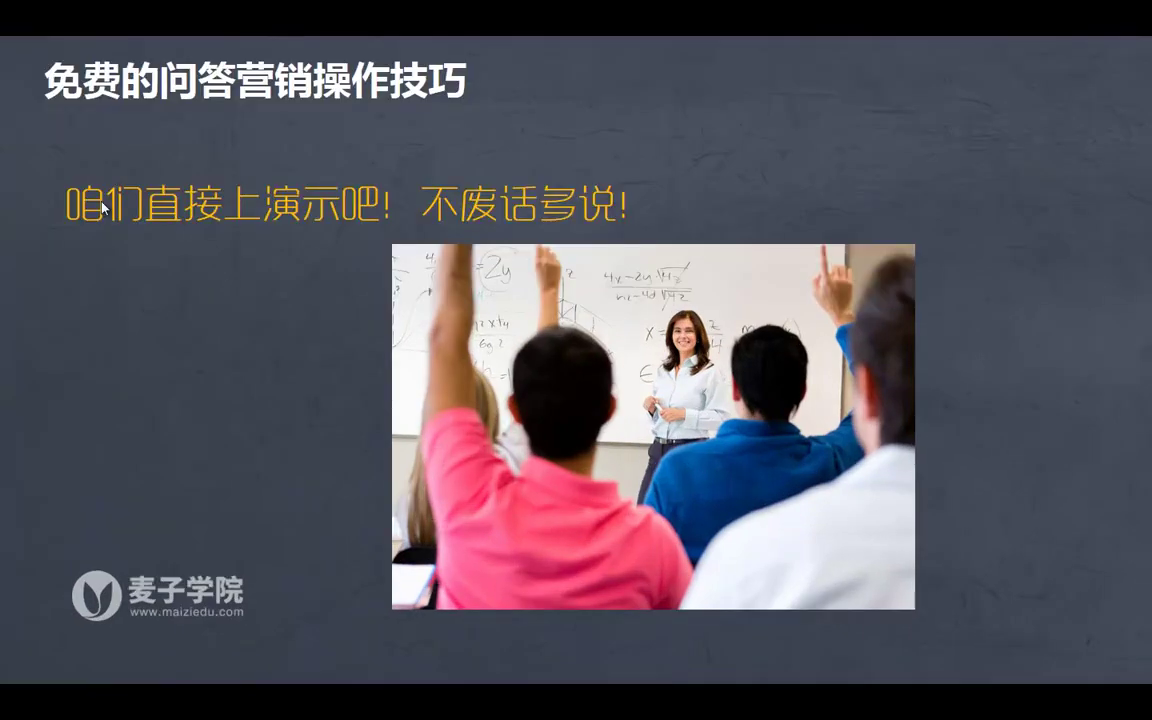
{"action": "key", "text": "Right"}
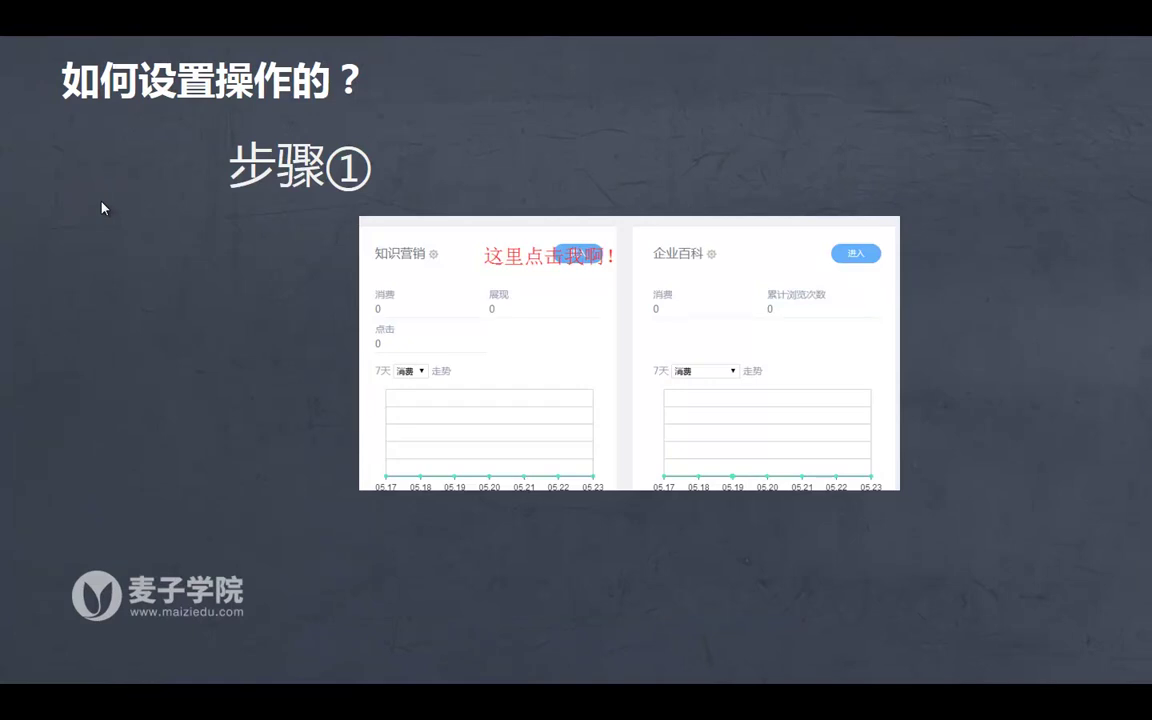
{"action": "key", "text": "Escape"}
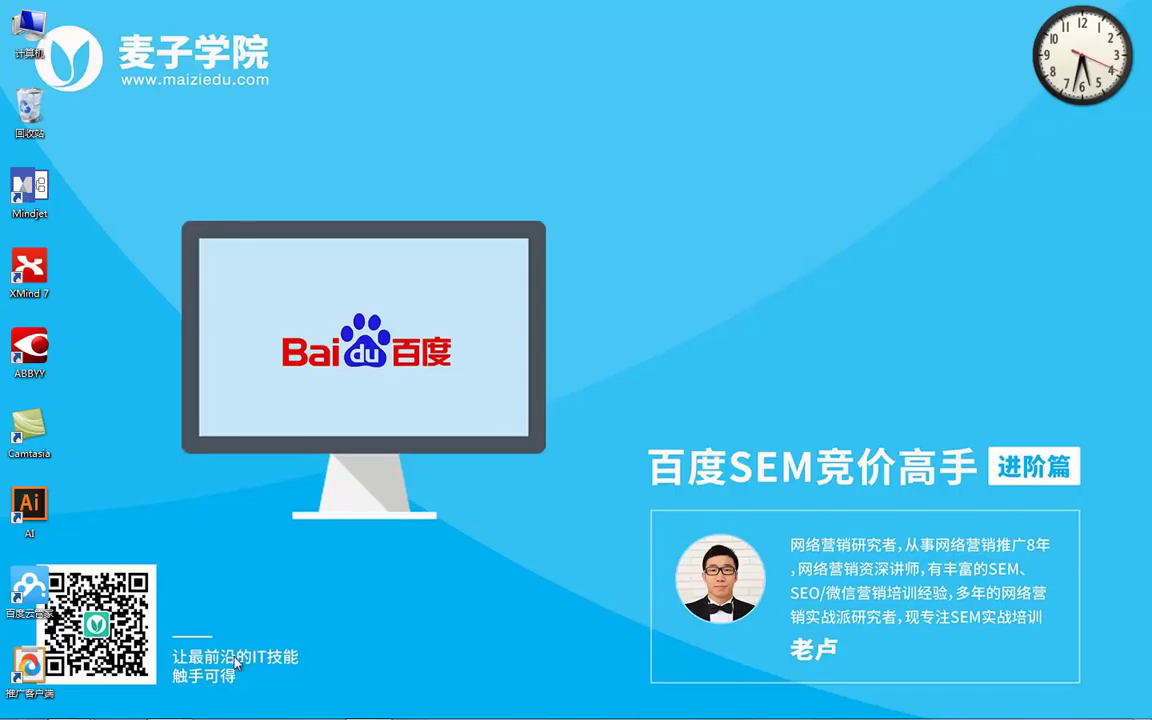
Switch back to the browser, return to the 百度推广 home page and enter the 知识营销 product.
{"action": "mouse_move", "coordinate": [167, 699]}
{"action": "left_click", "coordinate": [170, 610]}
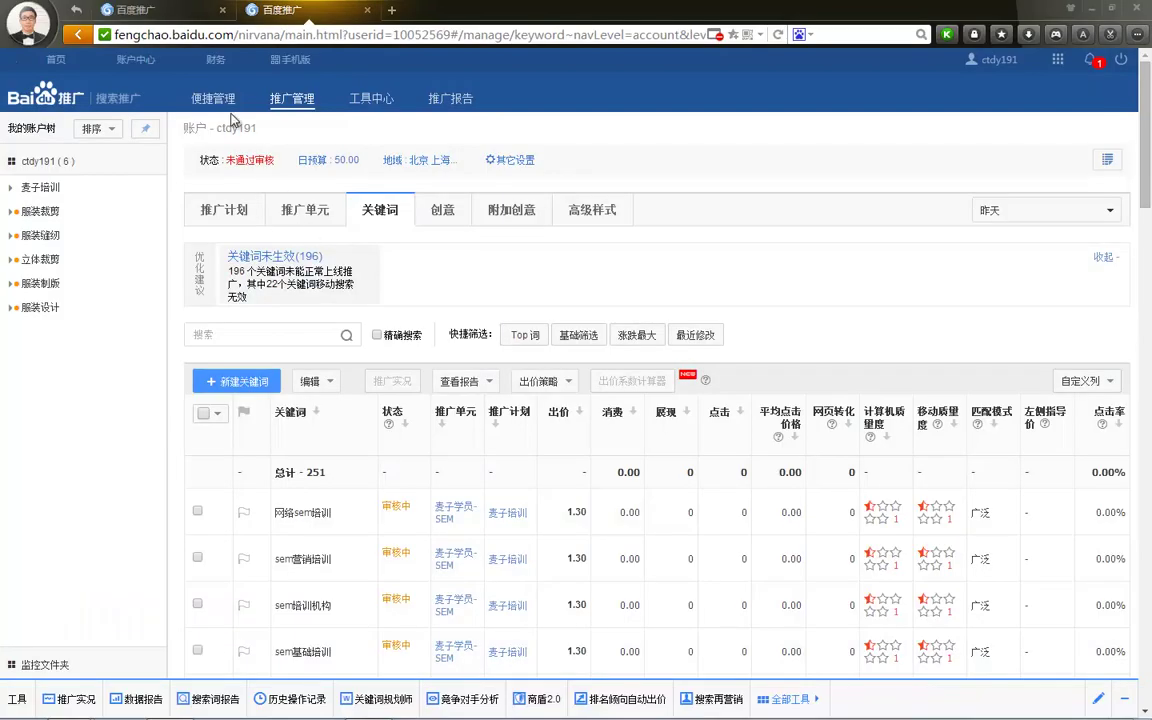
{"action": "left_click", "coordinate": [55, 59]}
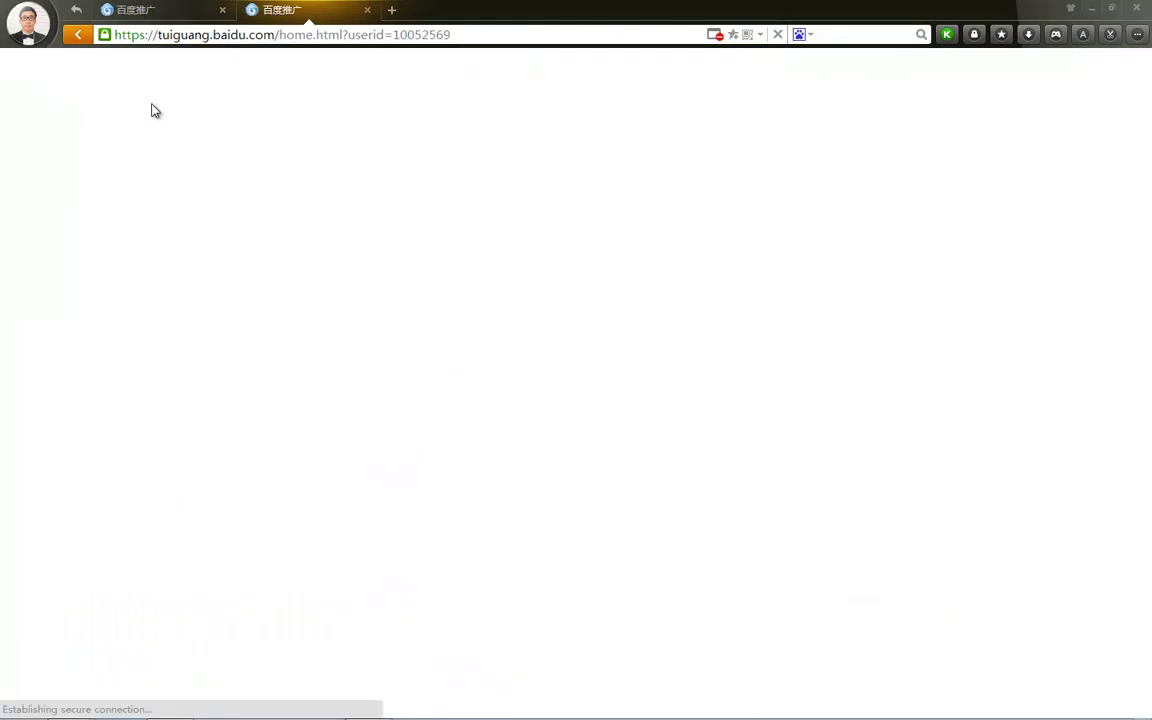
{"action": "scroll", "coordinate": [455, 295], "scroll_direction": "down", "scroll_amount": 2}
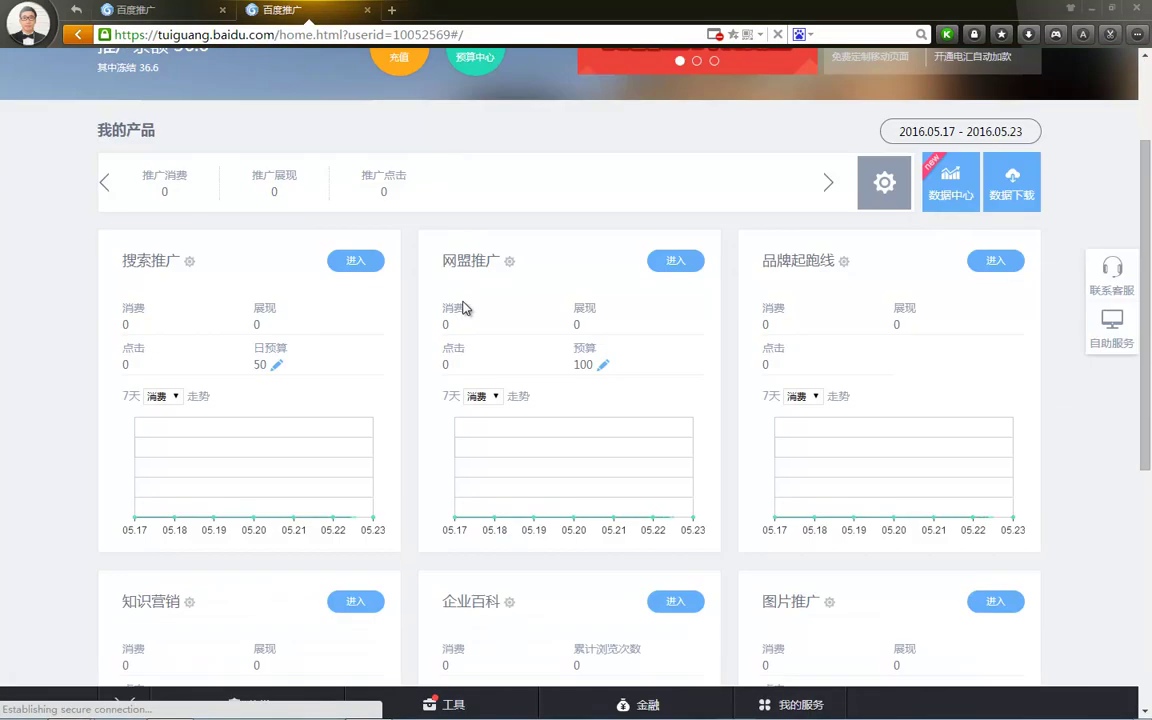
{"action": "scroll", "coordinate": [463, 308], "scroll_direction": "down", "scroll_amount": 3}
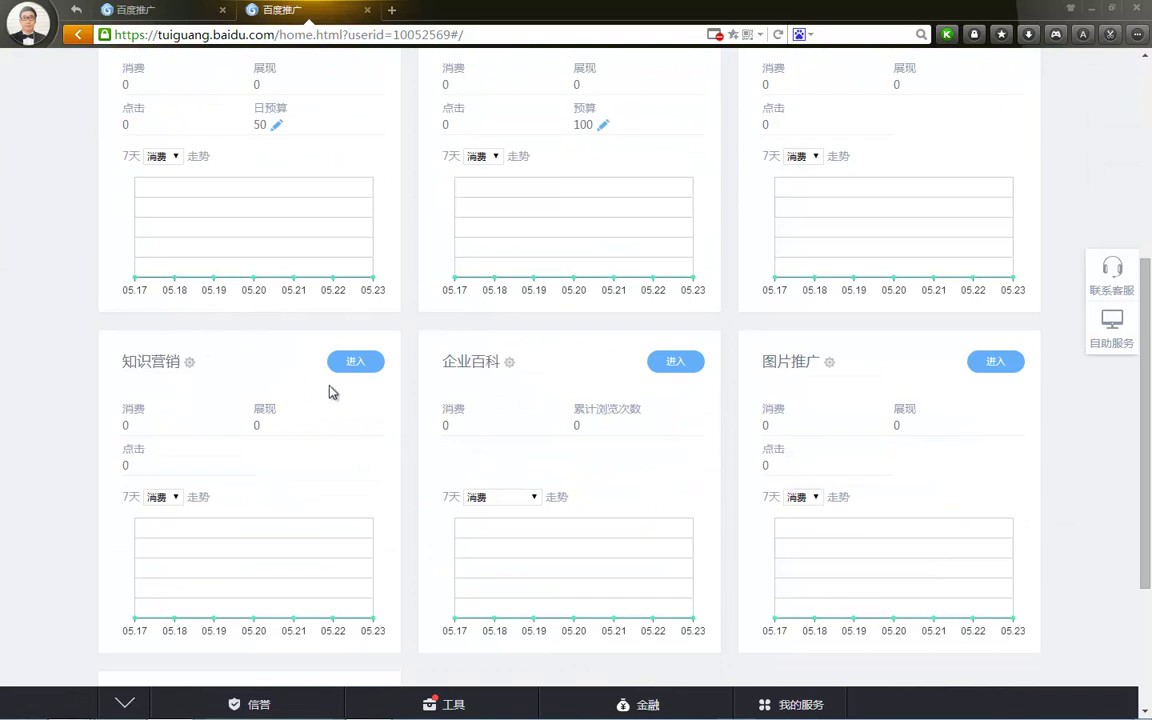
{"action": "left_click", "coordinate": [355, 362]}
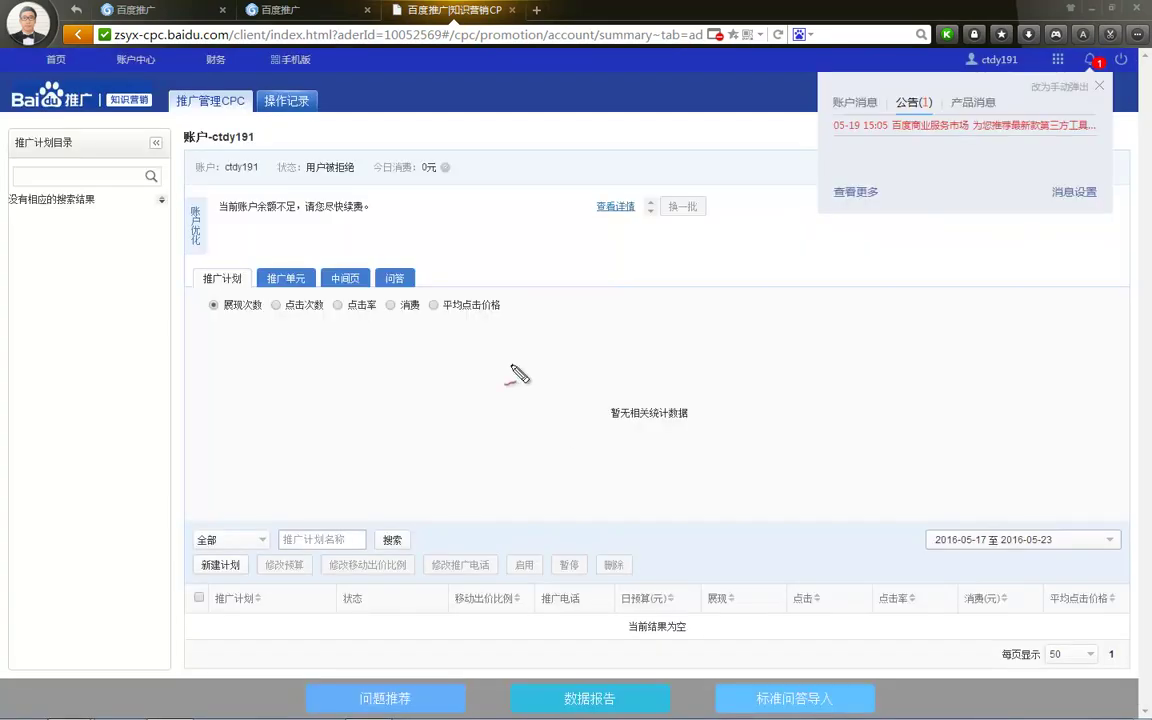
Circle the 推广计划, 推广单元, 中间页 and 问答 tabs with the screen pen and clear the mark.
{"action": "mouse_move", "coordinate": [230, 308]}
{"action": "left_mouse_down"}
{"action": "mouse_move", "coordinate": [460, 272]}
{"action": "mouse_move", "coordinate": [215, 235]}
{"action": "mouse_move", "coordinate": [185, 265]}
{"action": "mouse_move", "coordinate": [360, 308]}
{"action": "left_mouse_up"}
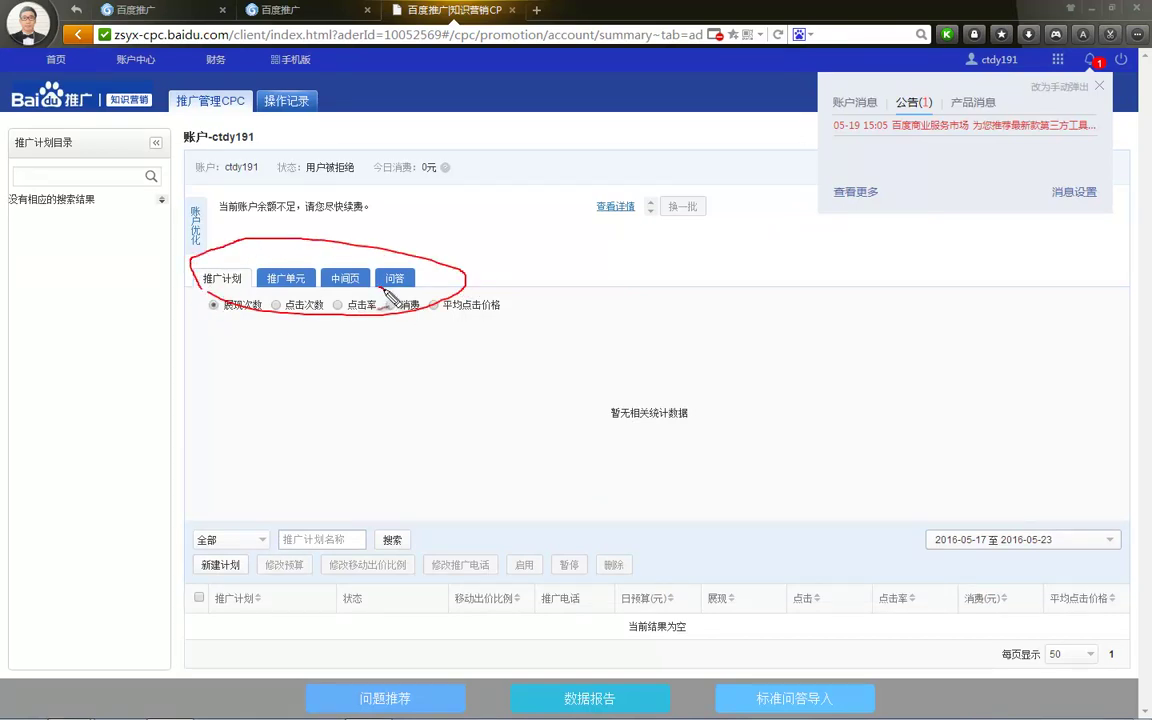
{"action": "key", "text": "Escape"}
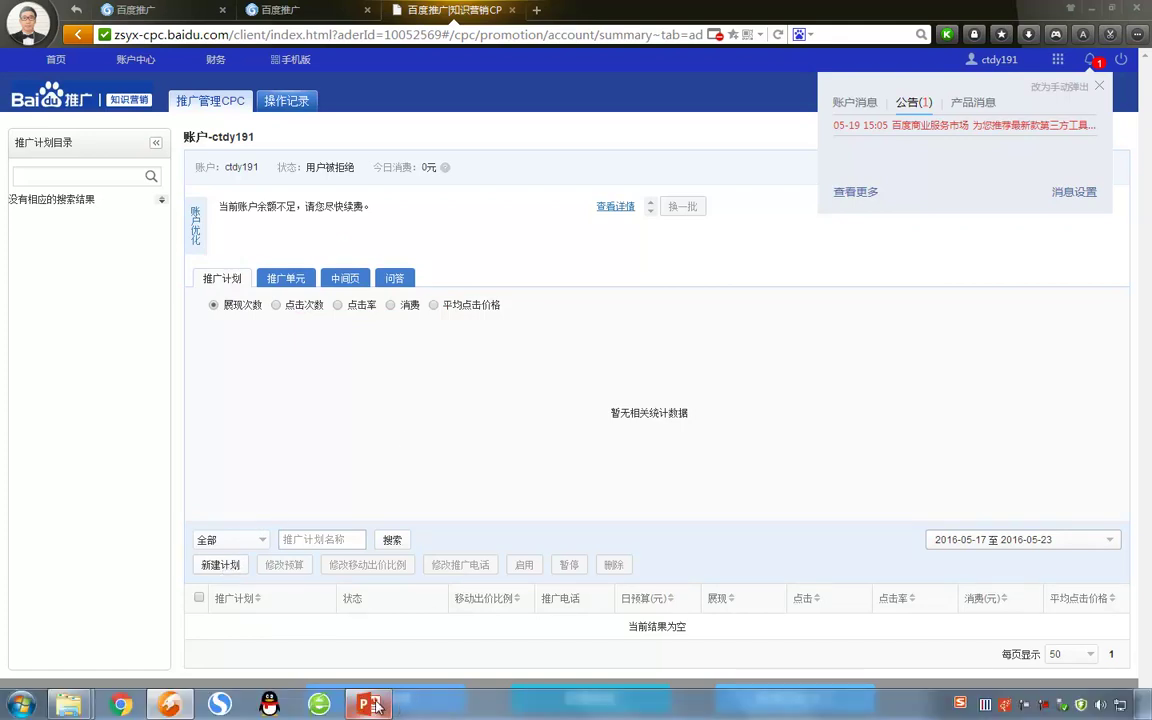
Switch to the PowerPoint presentation, view the 步骤② slide and return to the browser.
{"action": "left_click", "coordinate": [369, 705]}
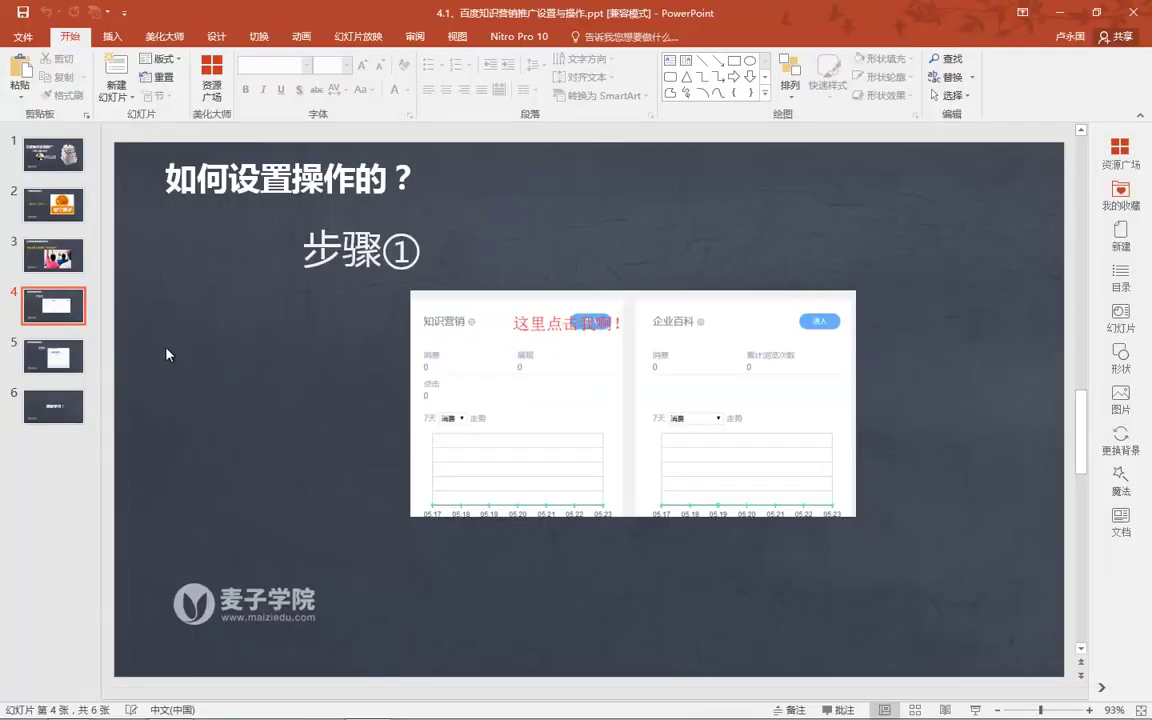
{"action": "left_click", "coordinate": [53, 355]}
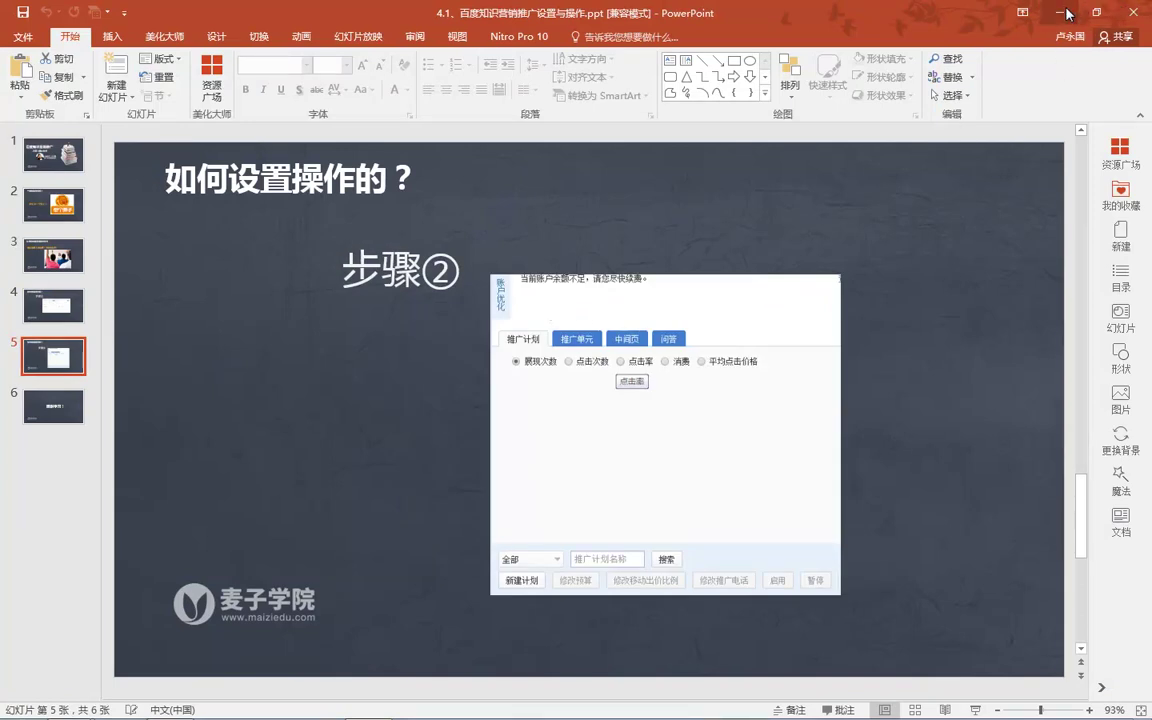
{"action": "left_click", "coordinate": [1130, 8]}
Create a promotion plan named 费用的疑问 with 不限定预算 as its budget and an empty promotion phone.
{"action": "left_click", "coordinate": [222, 565]}
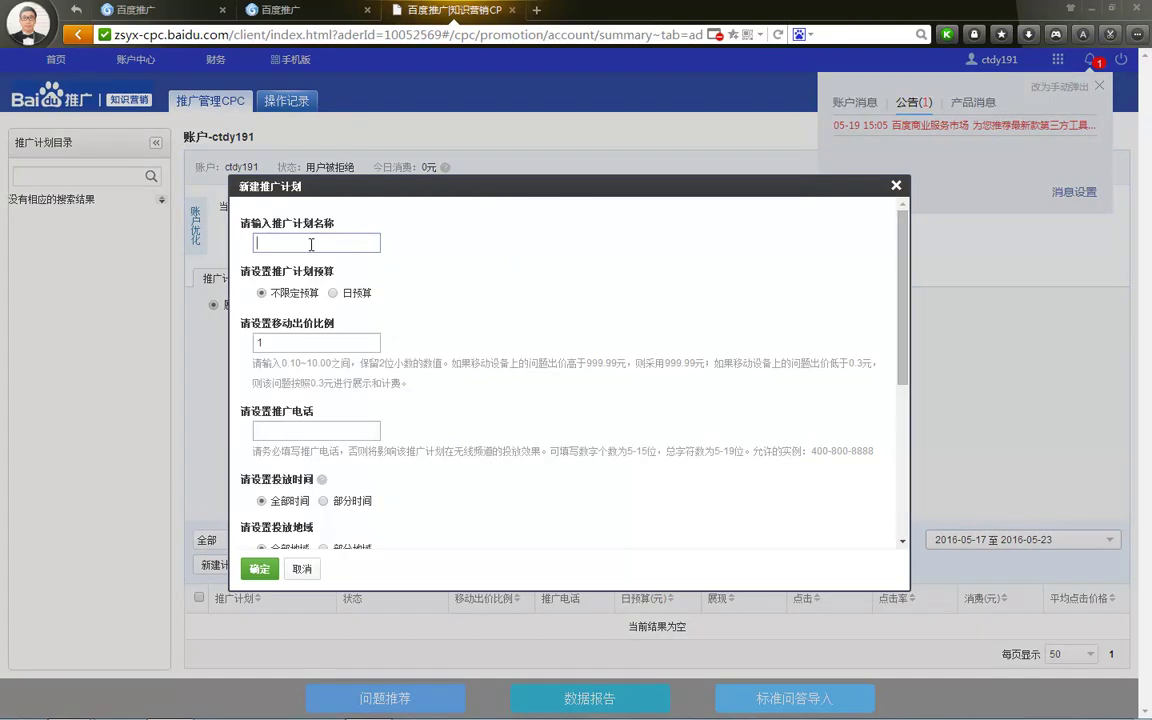
{"action": "type", "text": "费用的疑问"}
{"action": "left_click", "coordinate": [334, 293]}
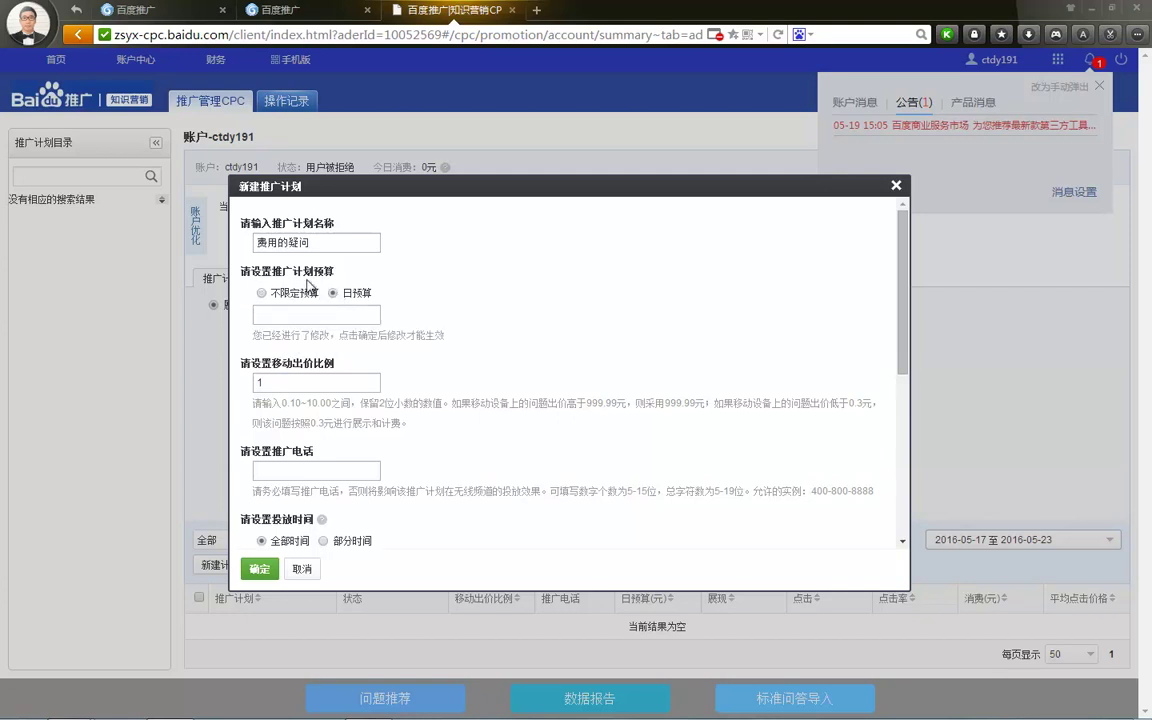
{"action": "left_click", "coordinate": [266, 295]}
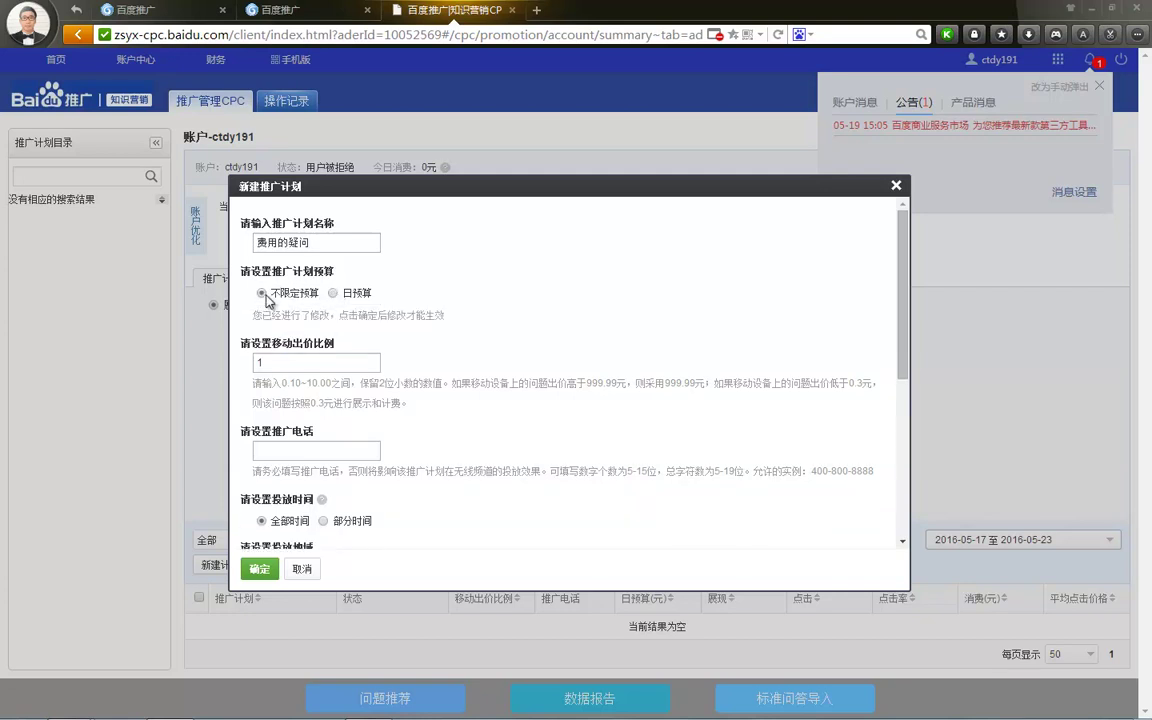
{"action": "left_click", "coordinate": [295, 455]}
{"action": "left_click", "coordinate": [258, 569]}
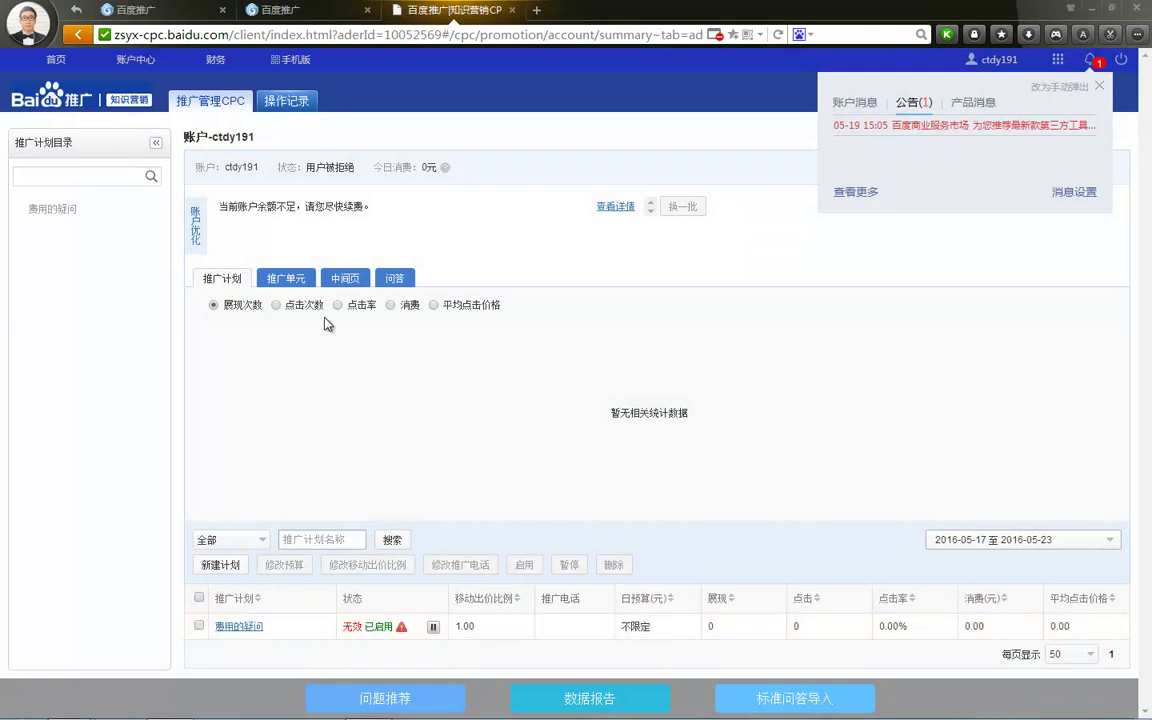
Open the 费用的疑问 plan and start a new promotion unit named SEM培训-多少钱？.
{"action": "left_click", "coordinate": [245, 626]}
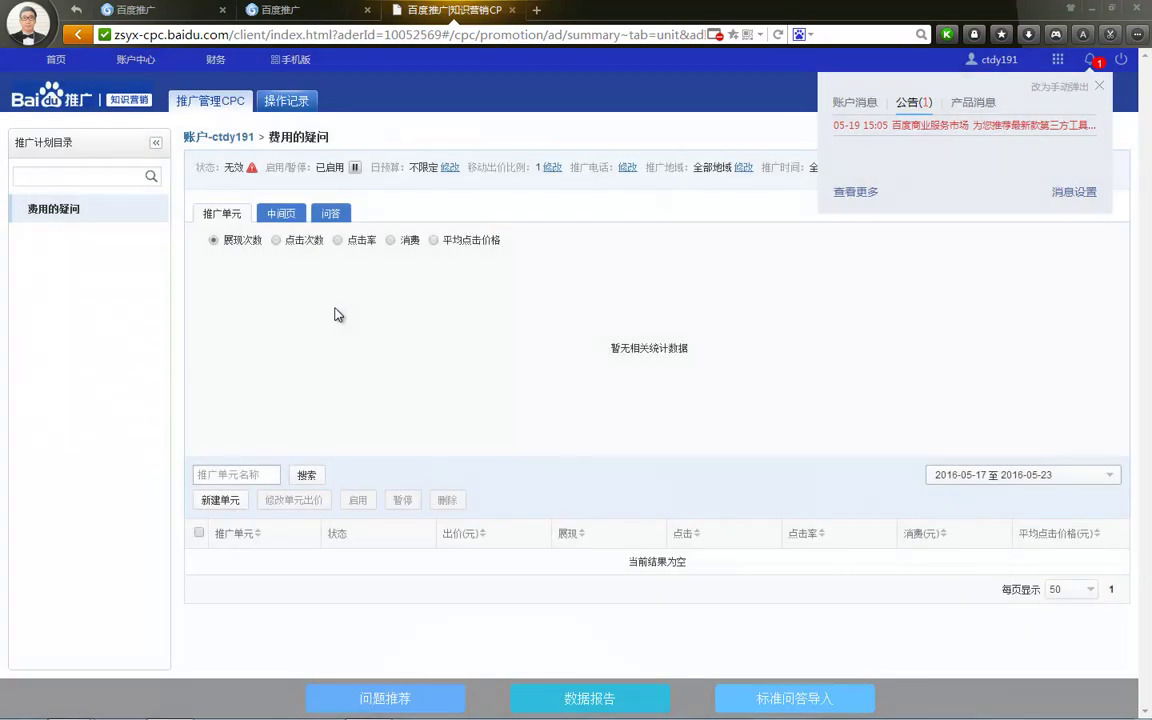
{"action": "left_click", "coordinate": [220, 500]}
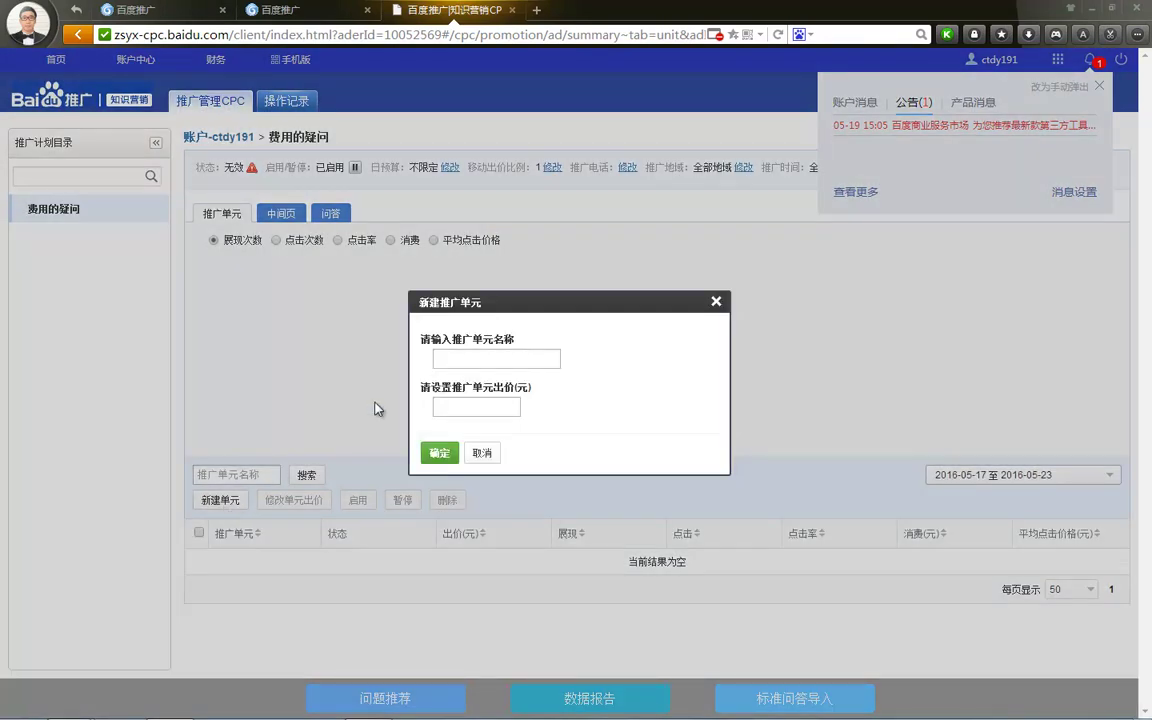
{"action": "left_click", "coordinate": [456, 362]}
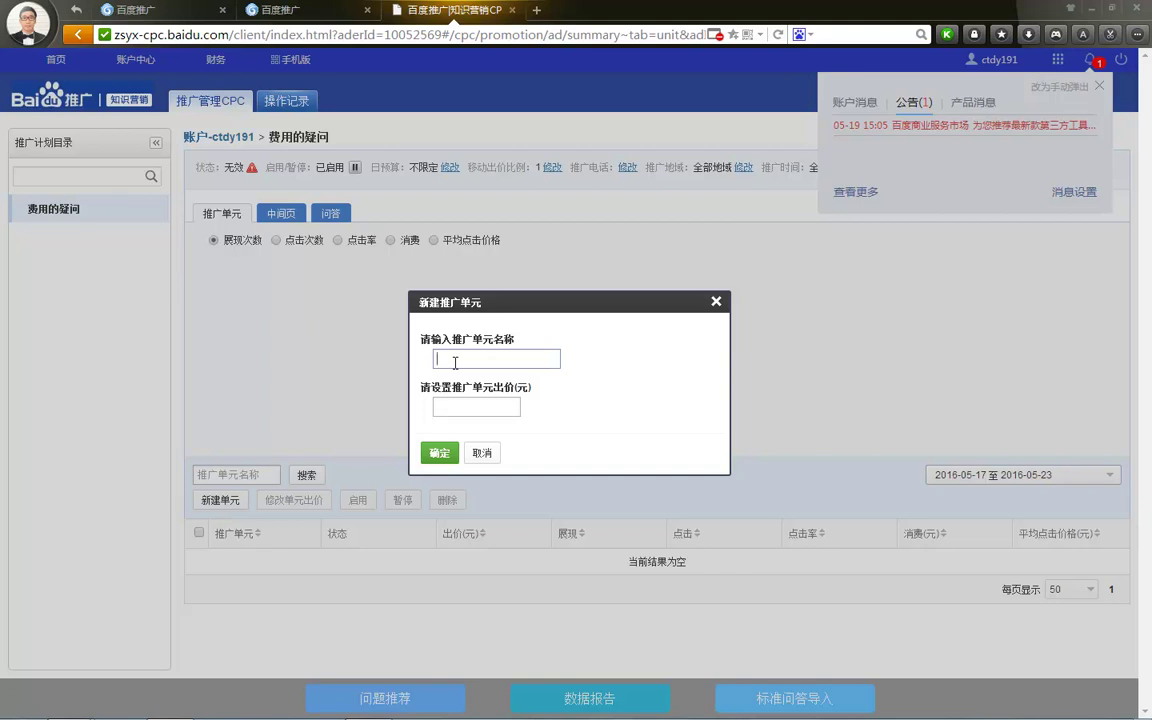
{"action": "type", "text": "色泽谱呢"}
{"action": "key", "text": "BackSpace"}
{"action": "key", "text": "BackSpace"}
{"action": "key", "text": "BackSpace"}
{"action": "type", "text": "SEMp"}
{"action": "type", "text": "培训"}
{"action": "type", "text": "-dsq"}
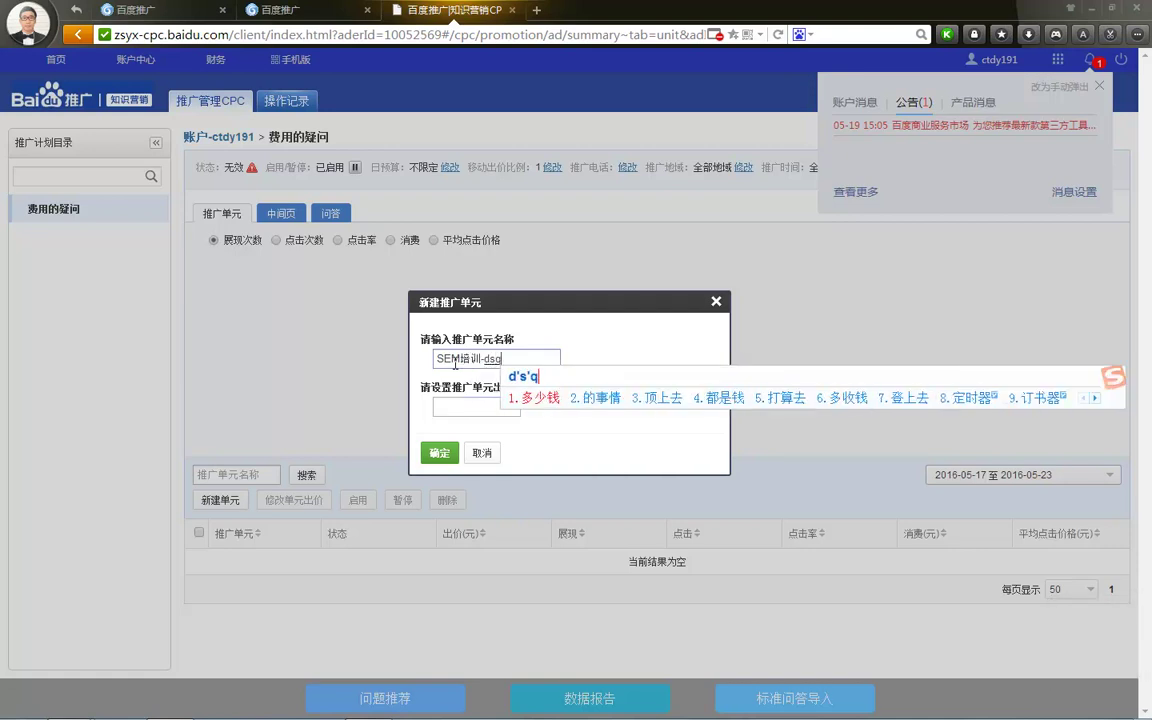
{"action": "type", "text": "ian"}
{"action": "key", "text": "space"}
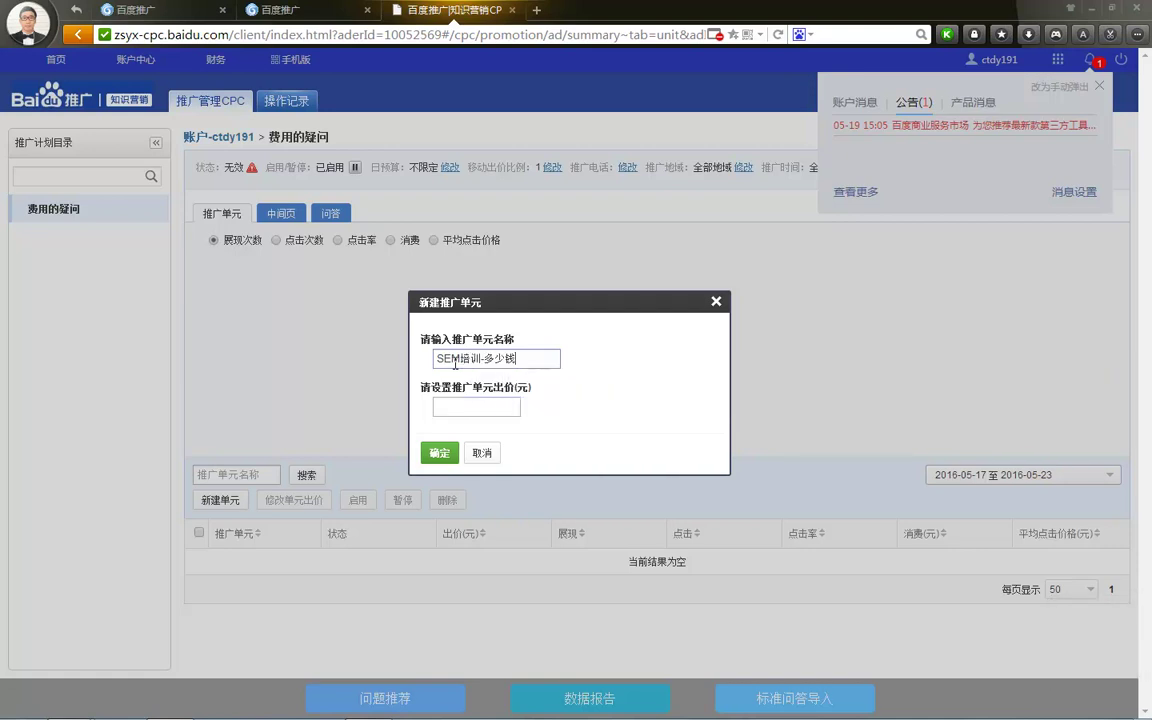
Set the new unit's bid to 1 元 and create the unit.
{"action": "left_click", "coordinate": [457, 404]}
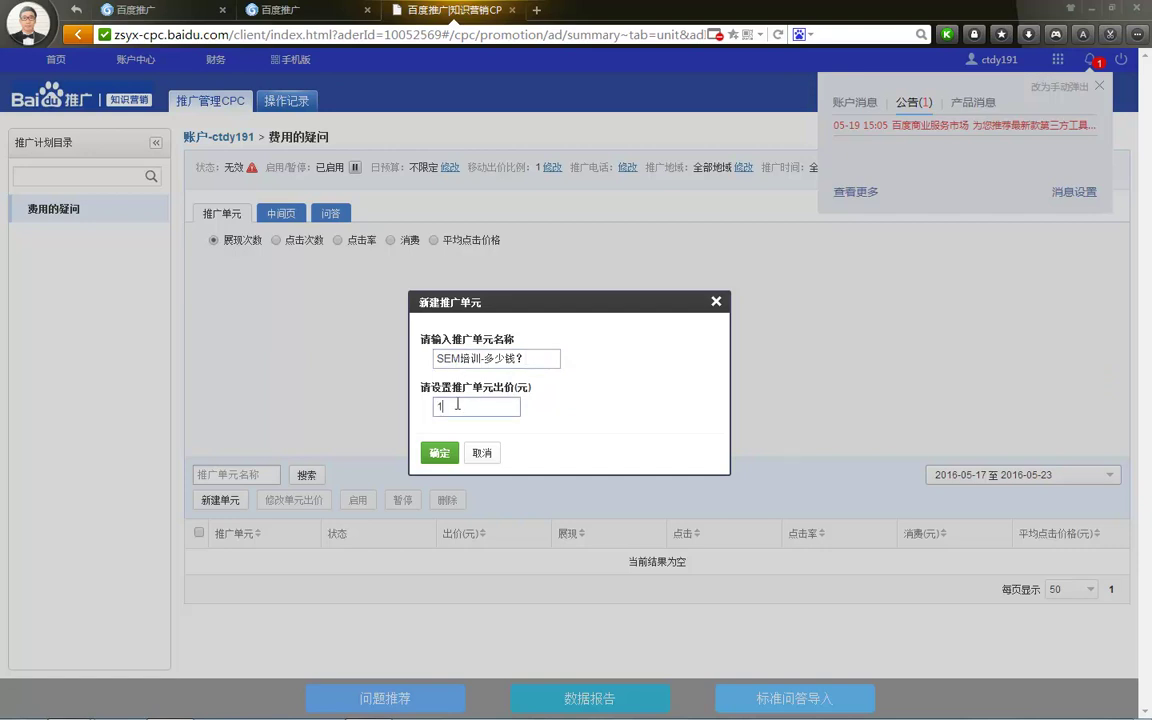
{"action": "type", "text": "1"}
{"action": "left_click", "coordinate": [439, 453]}
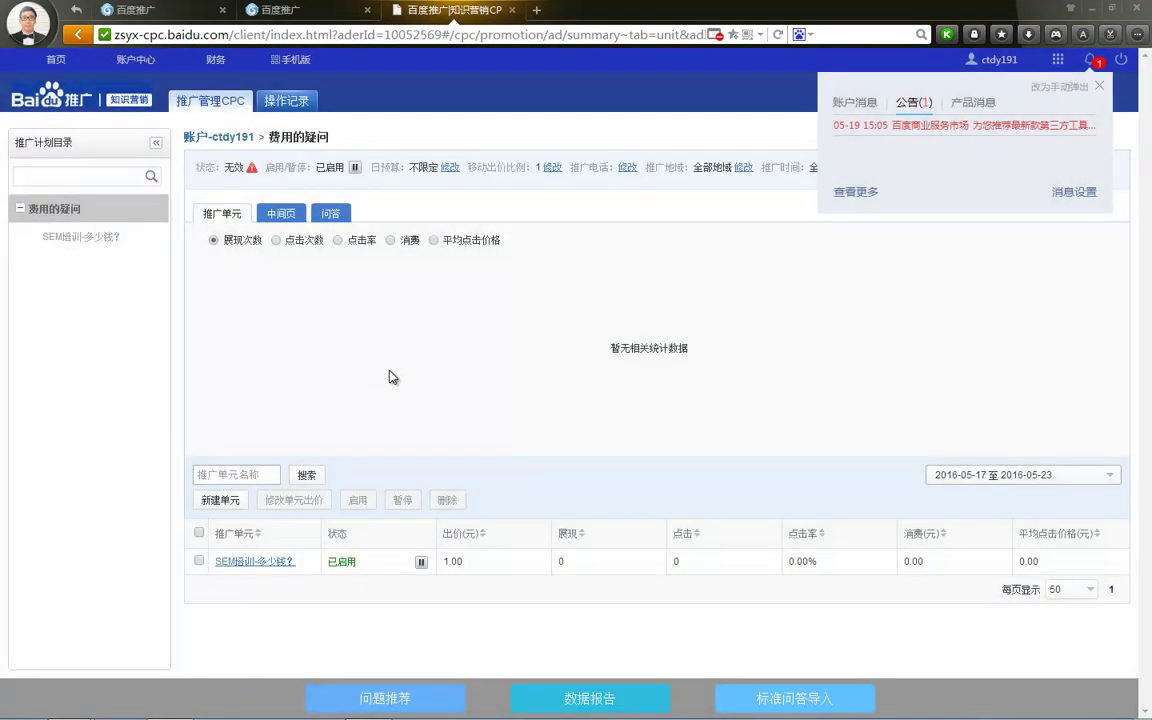
Open the SEM培训-多少钱？ unit, view the file chooser for batch-uploading questions and answers, and close it without choosing a file.
{"action": "left_click", "coordinate": [252, 561]}
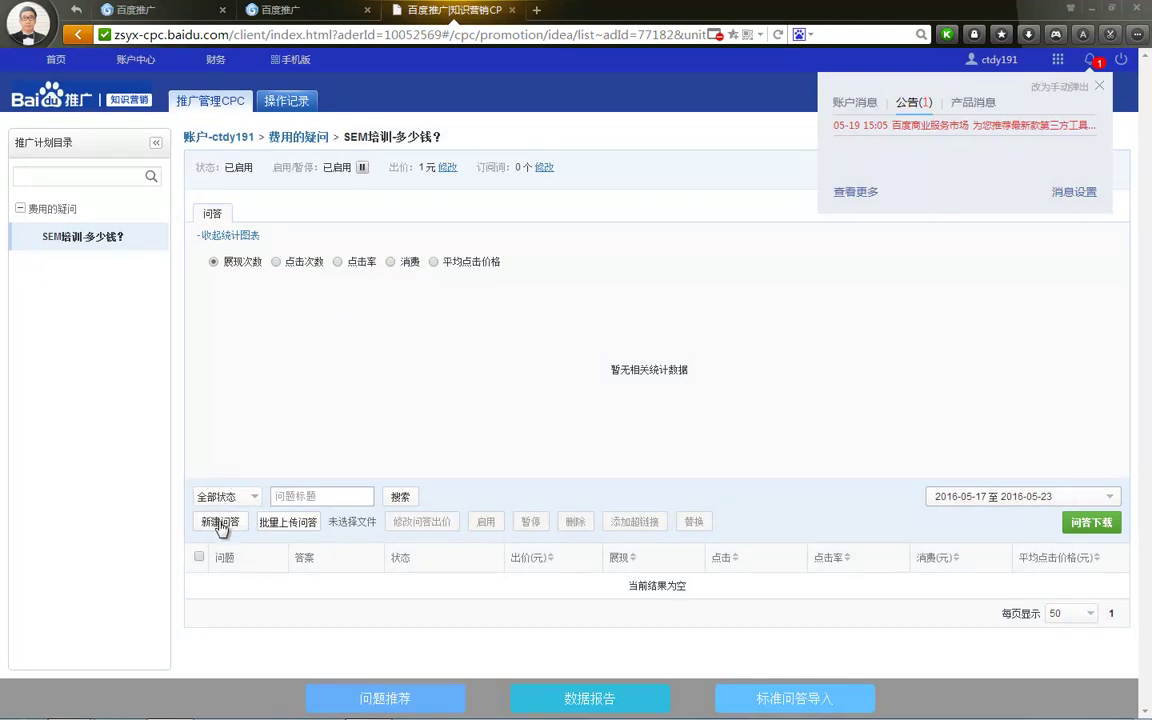
{"action": "left_click", "coordinate": [279, 523]}
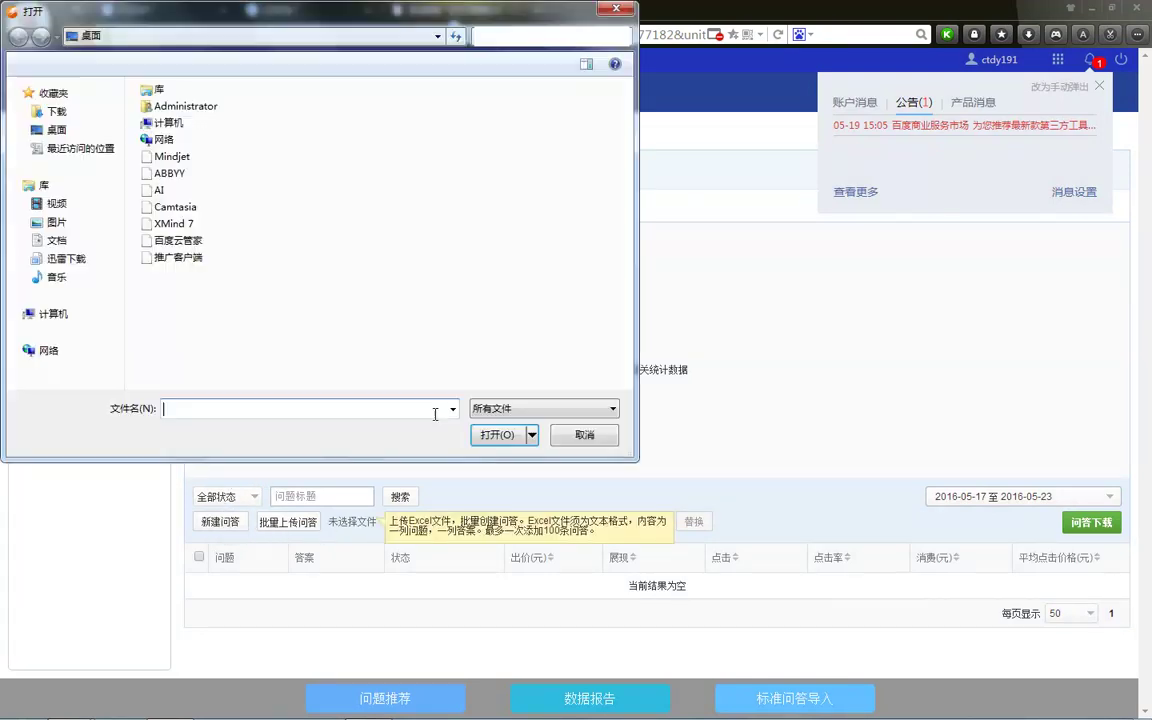
{"action": "left_click", "coordinate": [506, 414]}
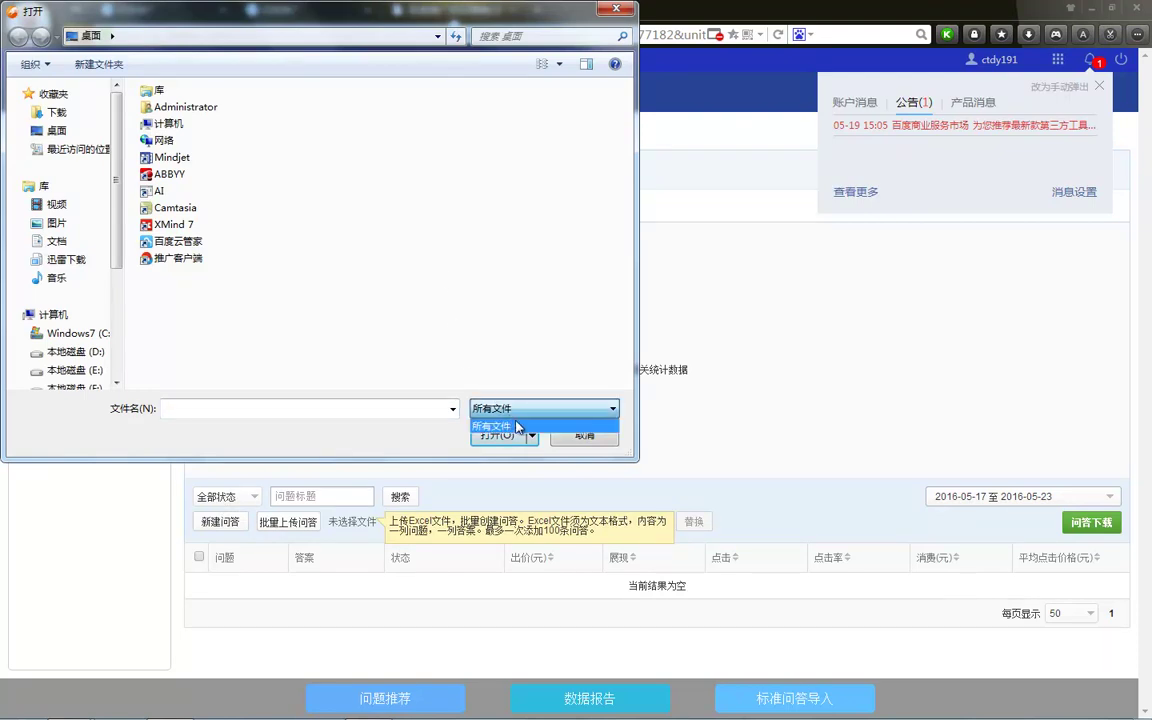
{"action": "left_click", "coordinate": [394, 347]}
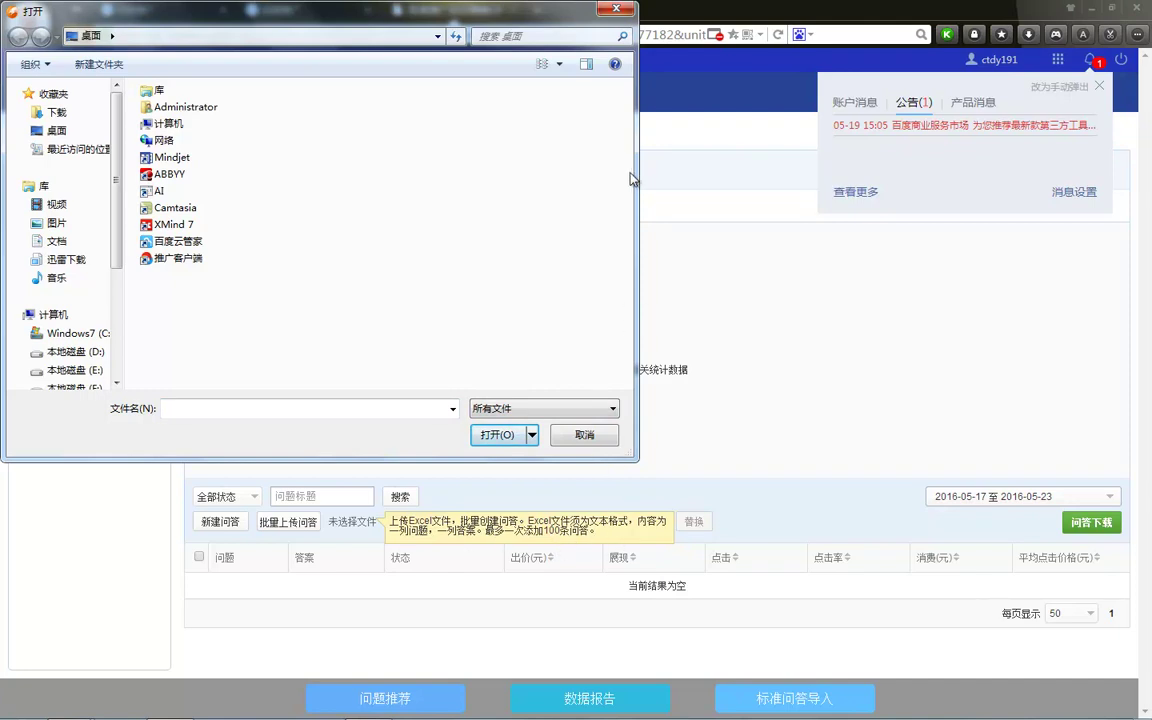
{"action": "left_click", "coordinate": [622, 11]}
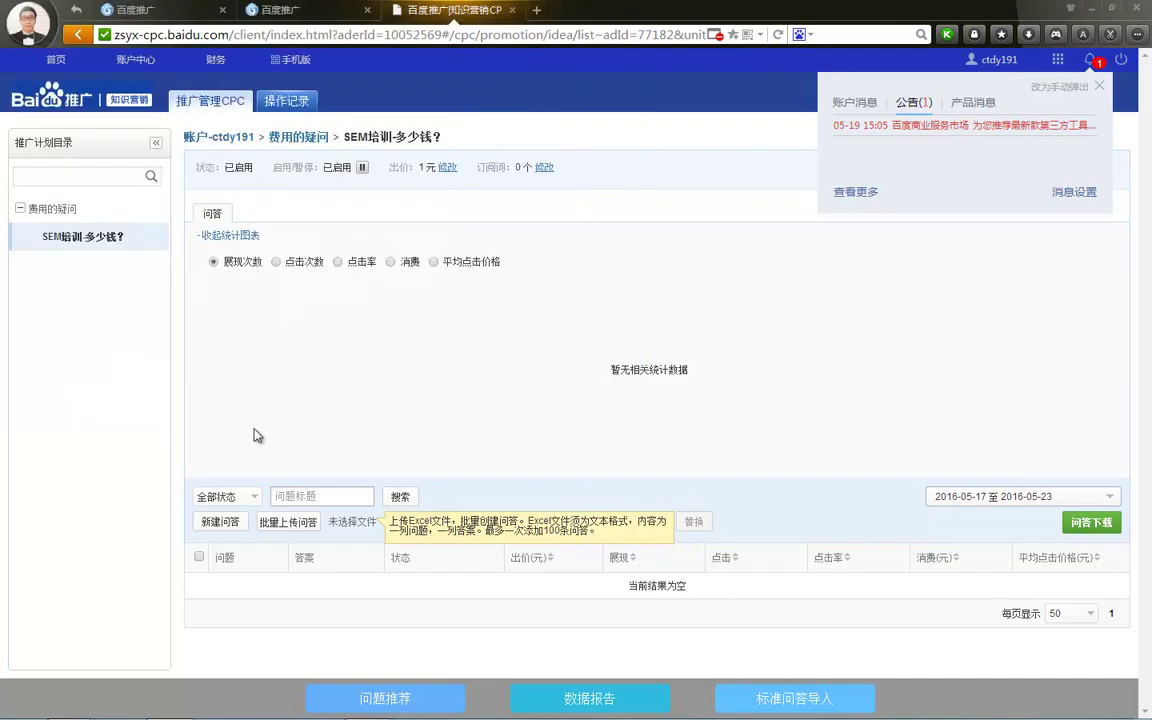
Start a new question-and-answer entry in the SEM培训-多少钱？ unit and look at its 问题描述 and 答案描述 fields.
{"action": "left_click", "coordinate": [210, 520]}
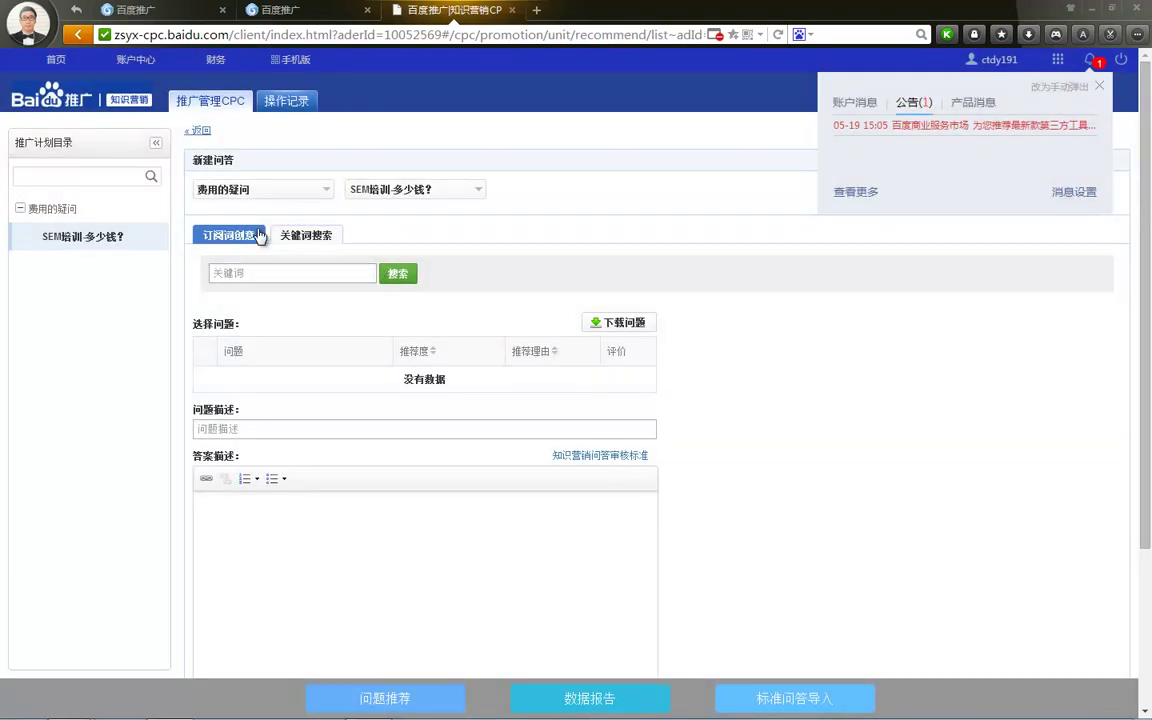
{"action": "left_click", "coordinate": [232, 430]}
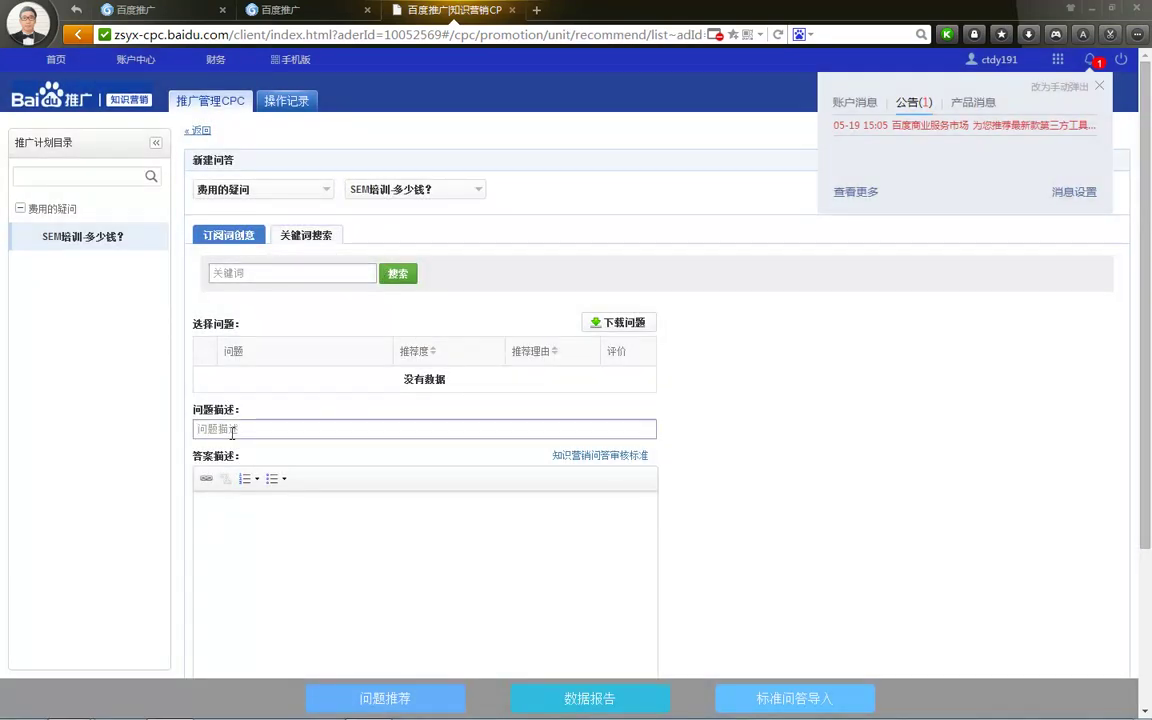
{"action": "left_click", "coordinate": [239, 528]}
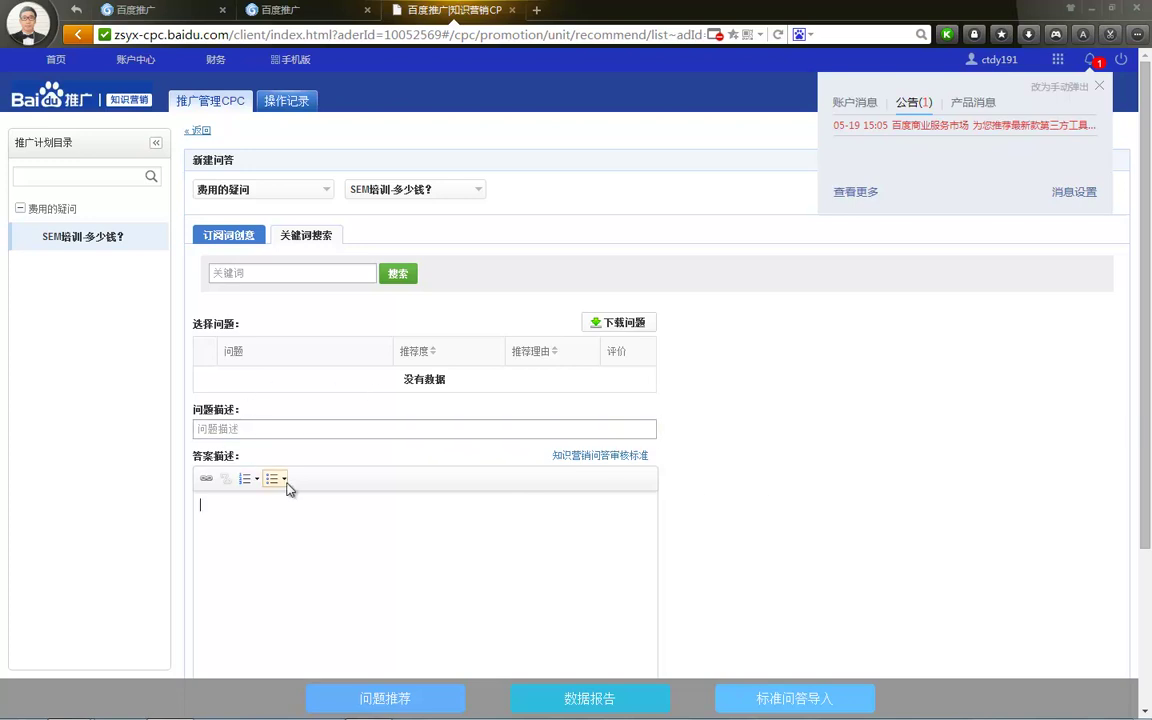
Read through the 知识营销问答审核标准 review rules for questions and answers, and close them.
{"action": "left_click", "coordinate": [585, 458]}
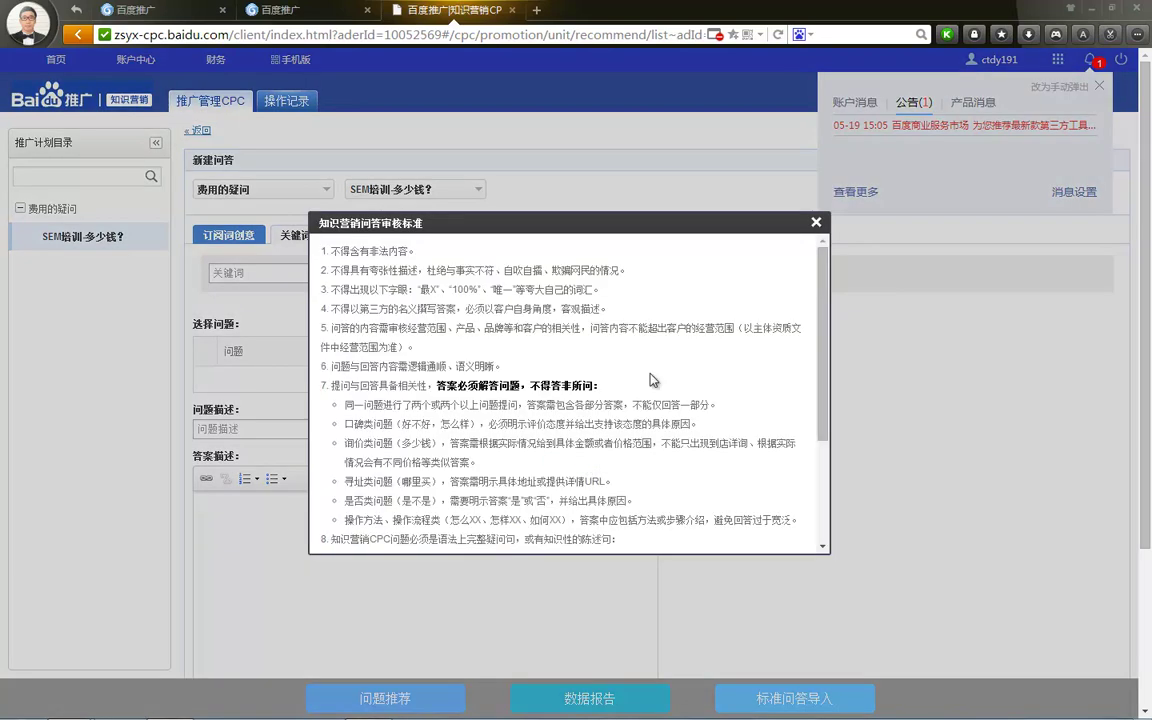
{"action": "scroll", "coordinate": [561, 338], "scroll_direction": "down", "scroll_amount": 5}
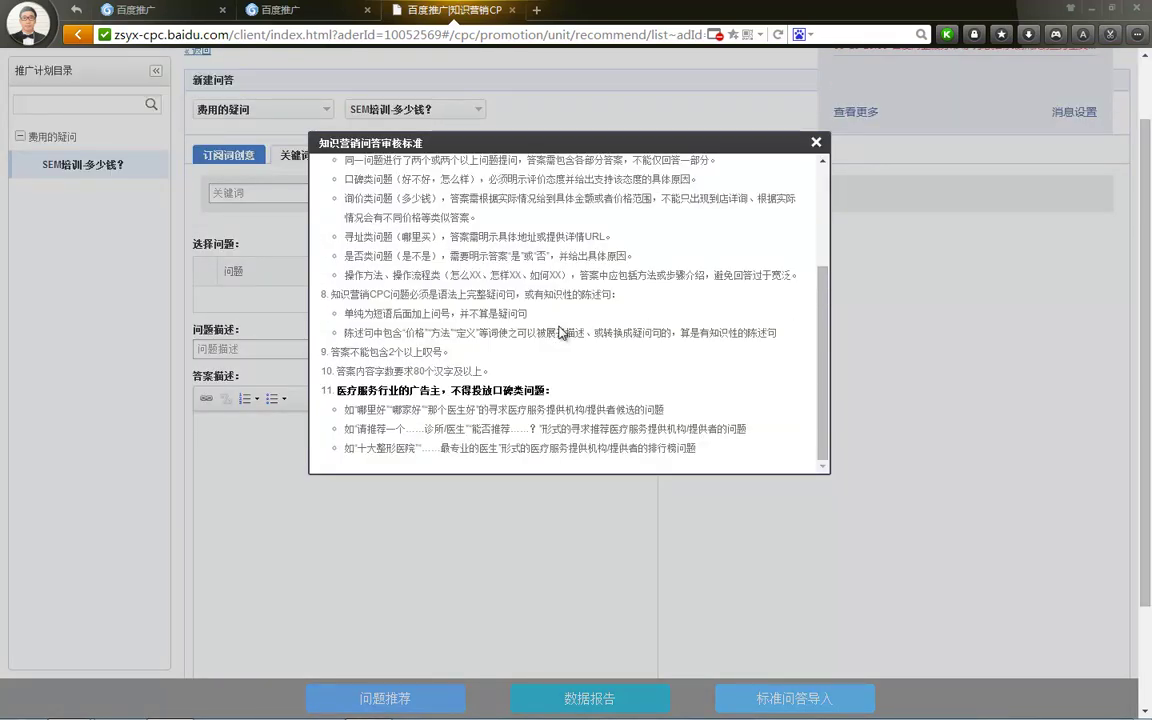
{"action": "scroll", "coordinate": [592, 313], "scroll_direction": "up", "scroll_amount": 2}
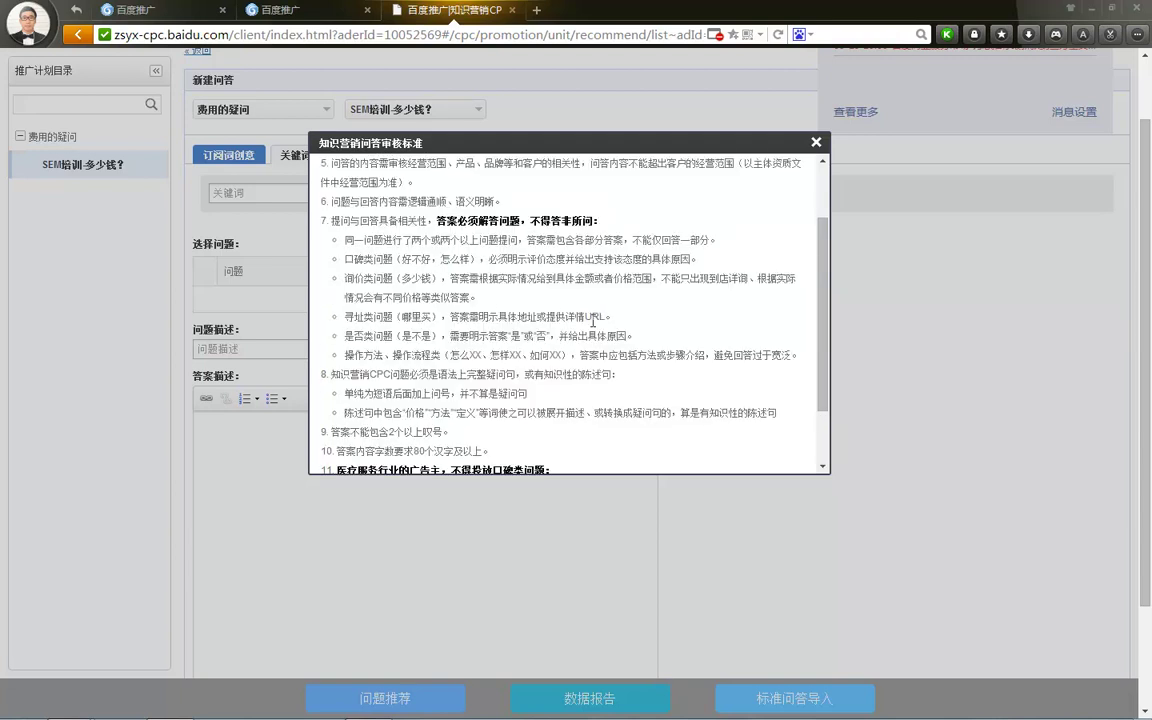
{"action": "scroll", "coordinate": [581, 316], "scroll_direction": "up", "scroll_amount": 2}
{"action": "scroll", "coordinate": [404, 305], "scroll_direction": "up", "scroll_amount": 2}
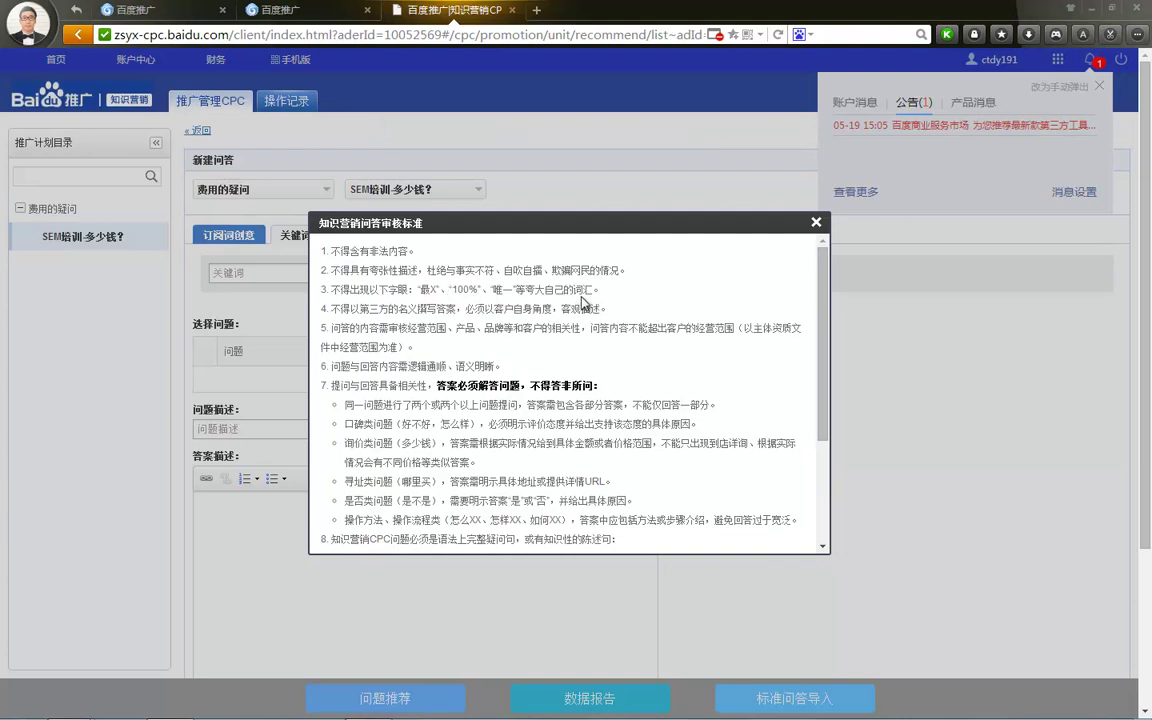
{"action": "left_click", "coordinate": [816, 223]}
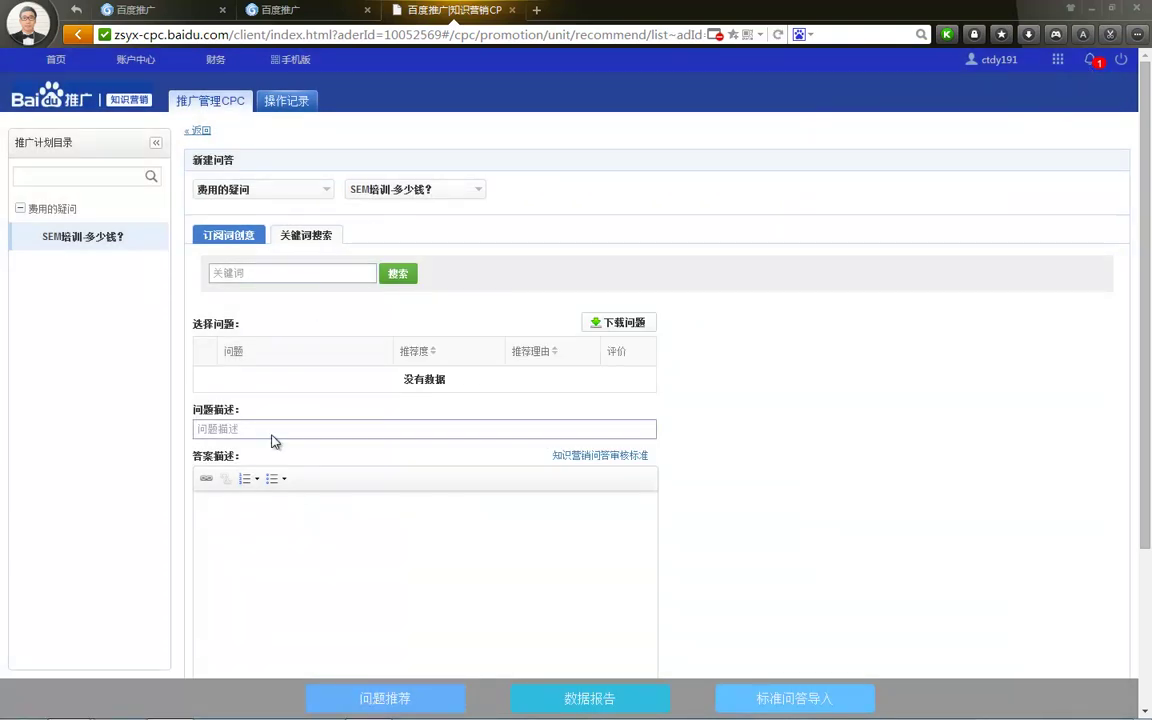
Look over the empty 新建问答 form down to its submit options and close the 知识营销 page without saving an entry.
{"action": "scroll", "coordinate": [295, 537], "scroll_direction": "down", "scroll_amount": 3}
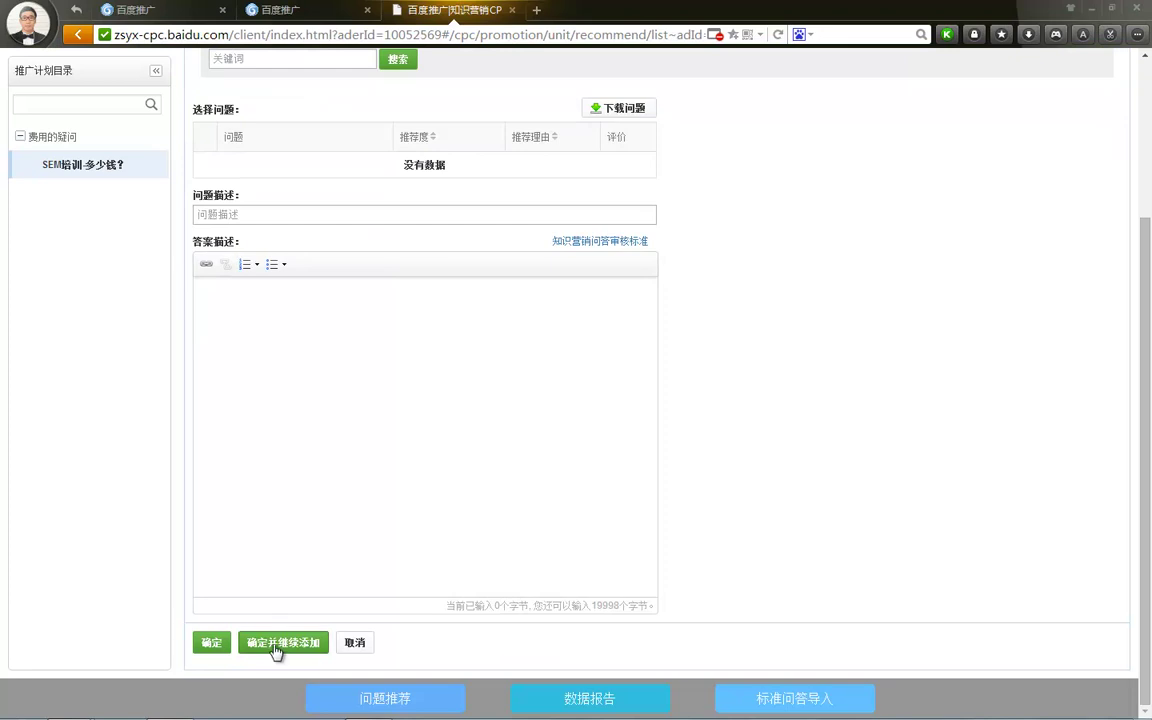
{"action": "scroll", "coordinate": [684, 445], "scroll_direction": "up", "scroll_amount": 3}
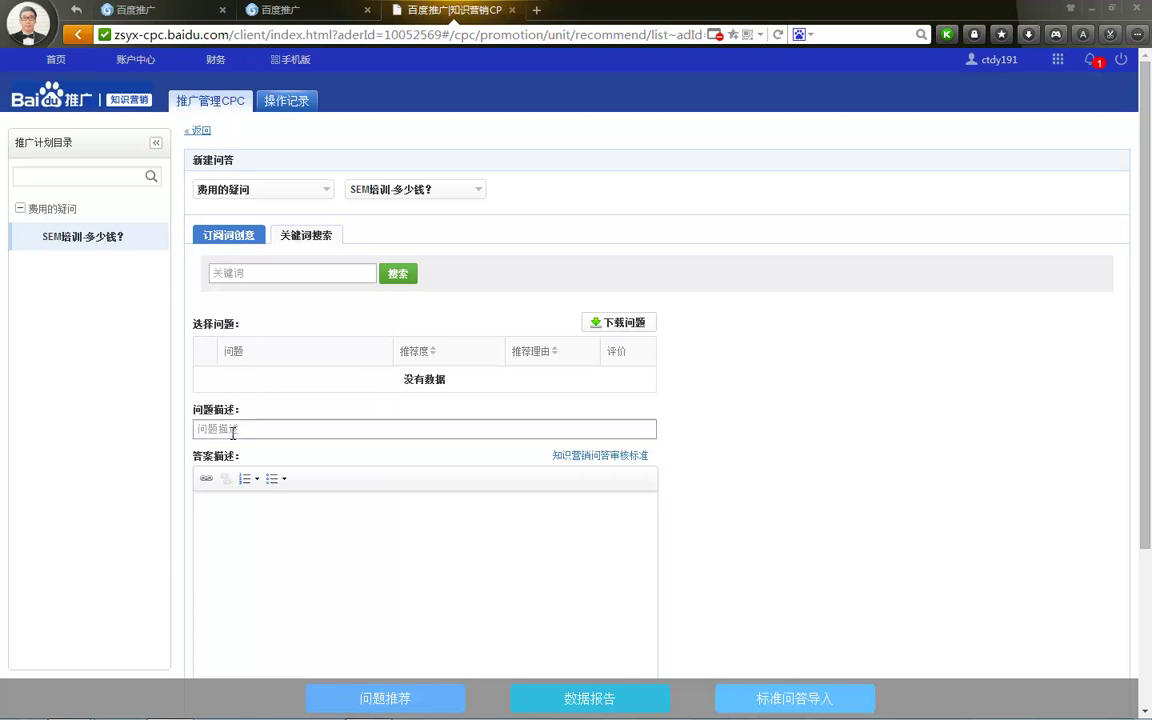
{"action": "scroll", "coordinate": [287, 381], "scroll_direction": "down", "scroll_amount": 1}
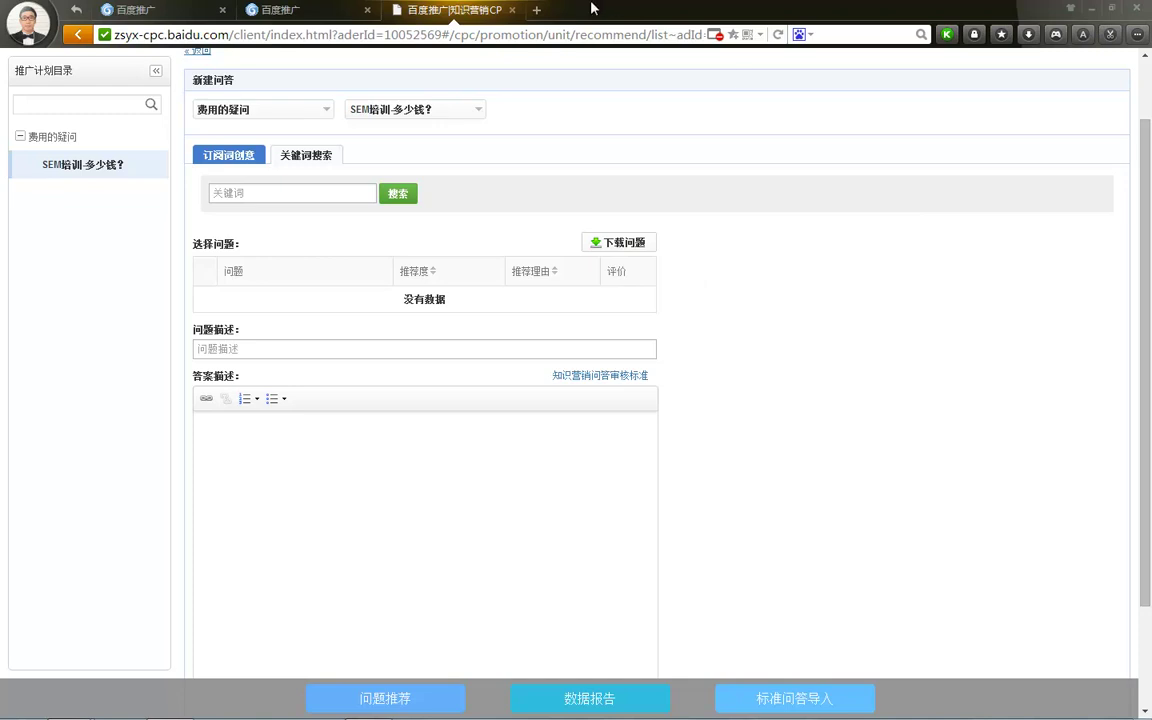
{"action": "left_click", "coordinate": [513, 10]}
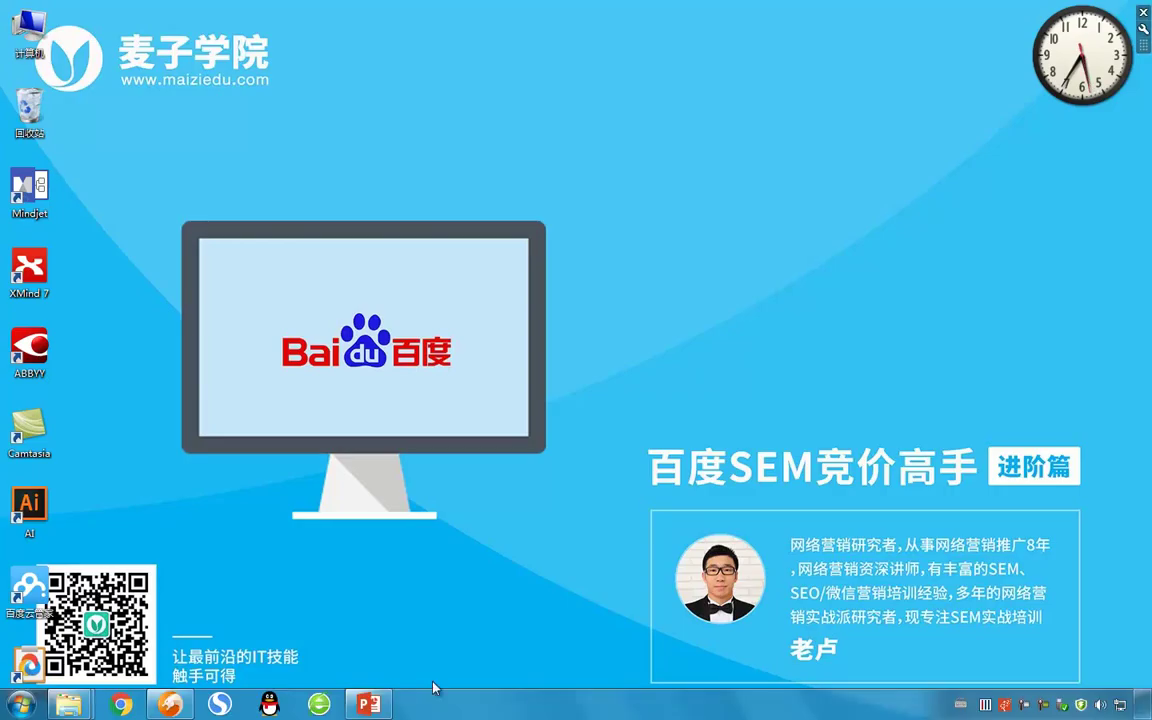
Switch to the PowerPoint presentation and return to the browser's 百度推广 home page to view the 我的产品 overview.
{"action": "left_click", "coordinate": [369, 704]}
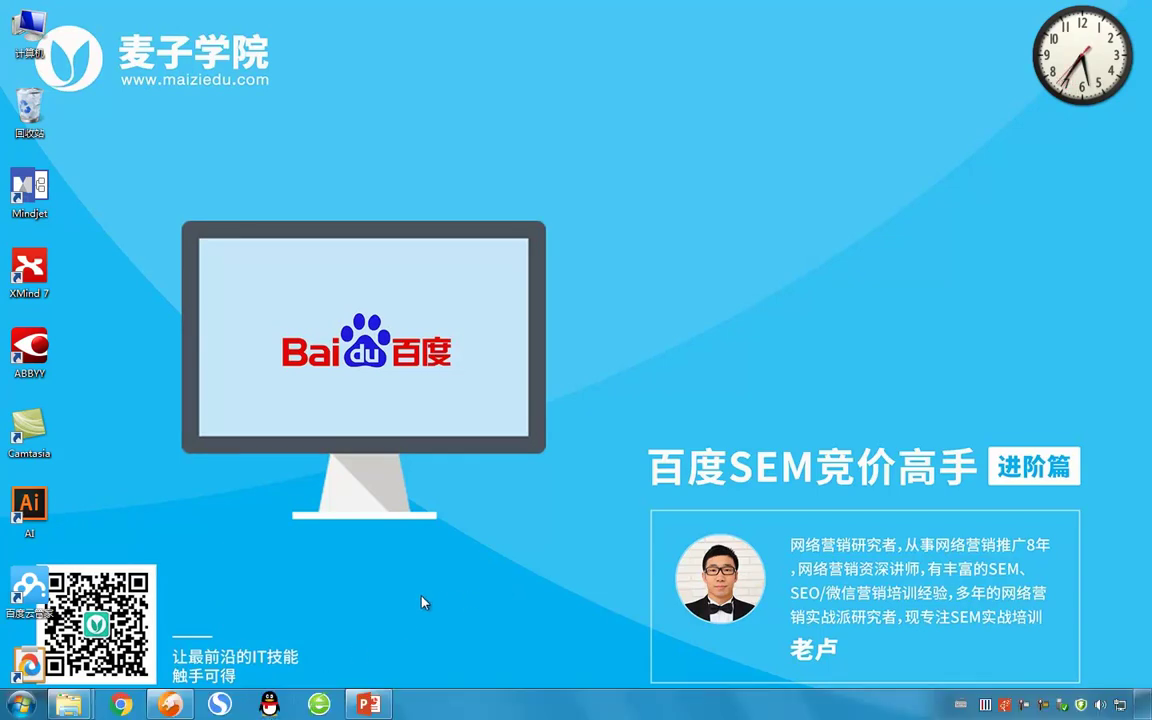
{"action": "left_click", "coordinate": [170, 704]}
{"action": "scroll", "coordinate": [490, 333], "scroll_direction": "up", "scroll_amount": 5}
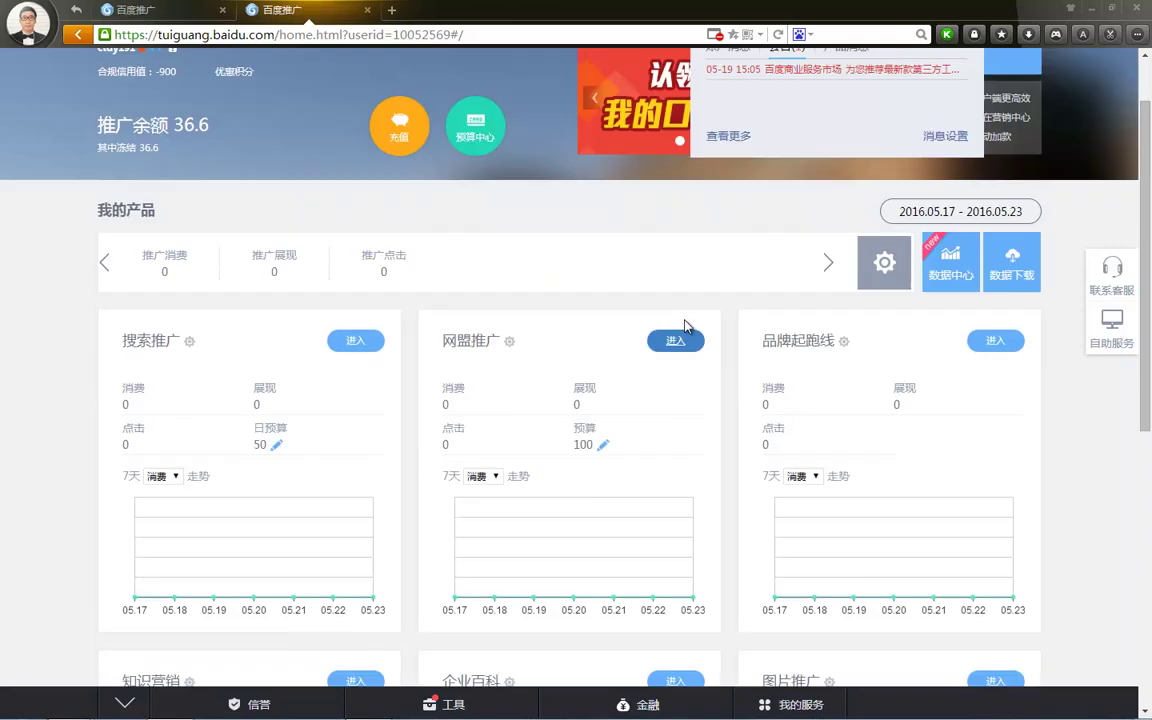